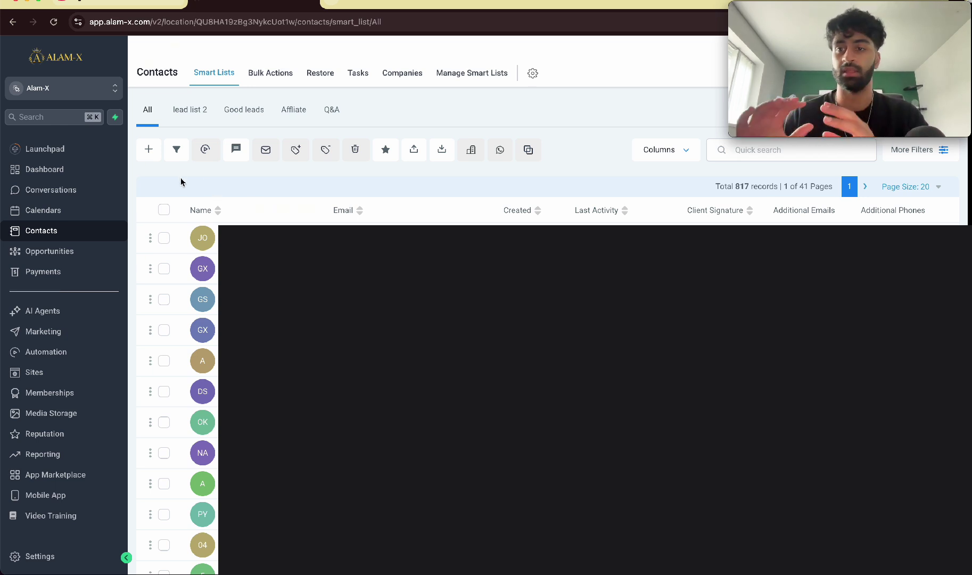
Step: Start a new contact with EXAMPLE as both the first name and the last name
{"action": "left_click", "coordinate": [149, 150]}
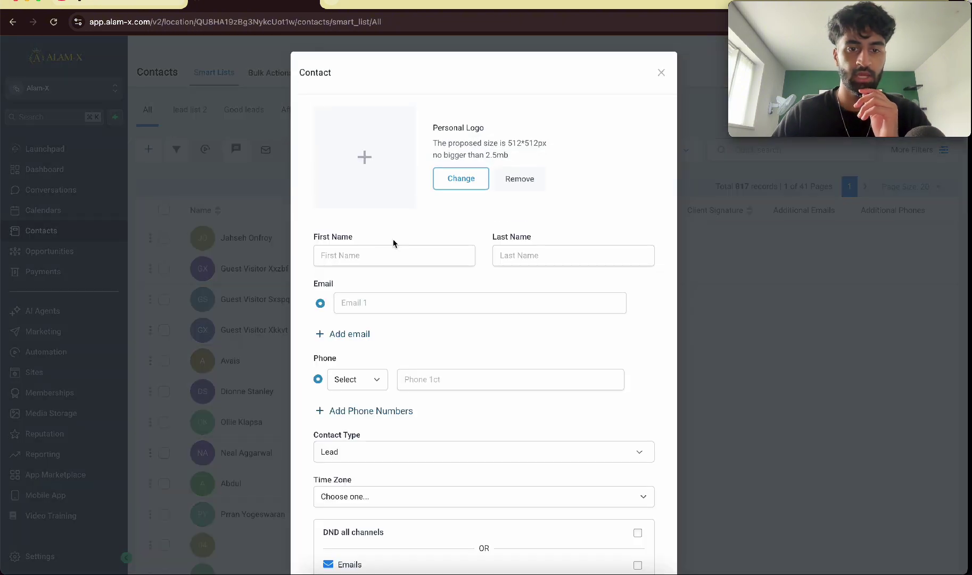
{"action": "left_click", "coordinate": [378, 255]}
{"action": "type", "text": "E"}
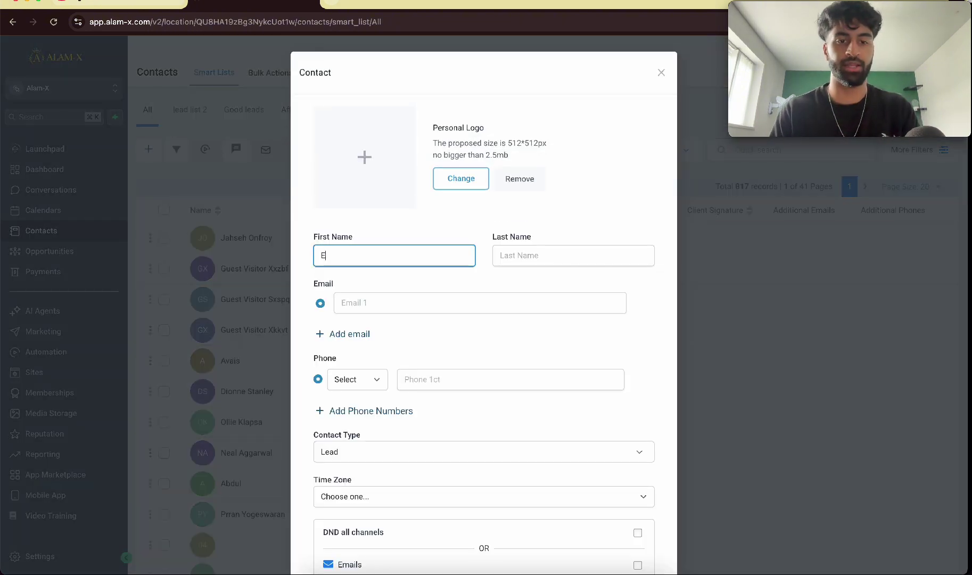
{"action": "type", "text": "XAMPLE"}
{"action": "left_click", "coordinate": [577, 255]}
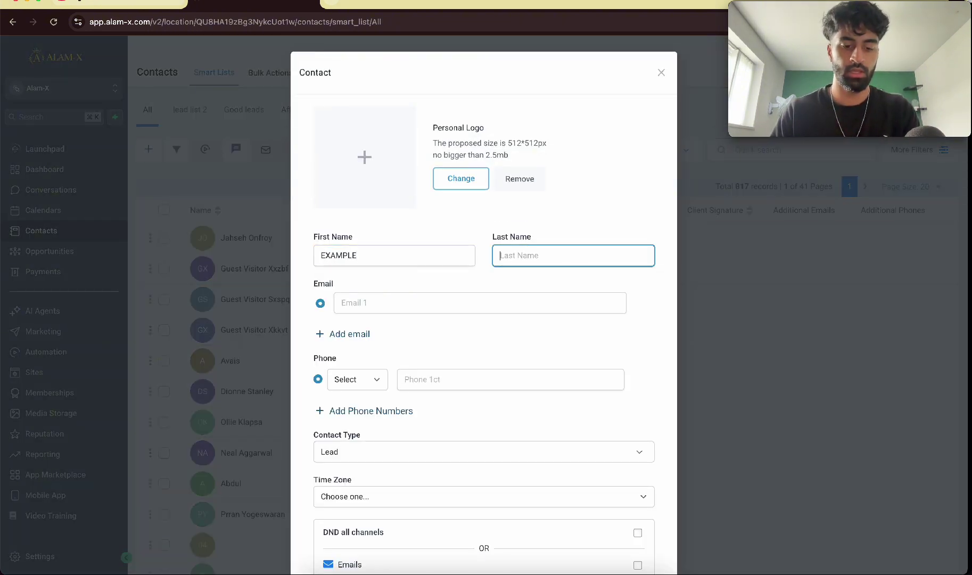
{"action": "type", "text": "EXAMPLE"}
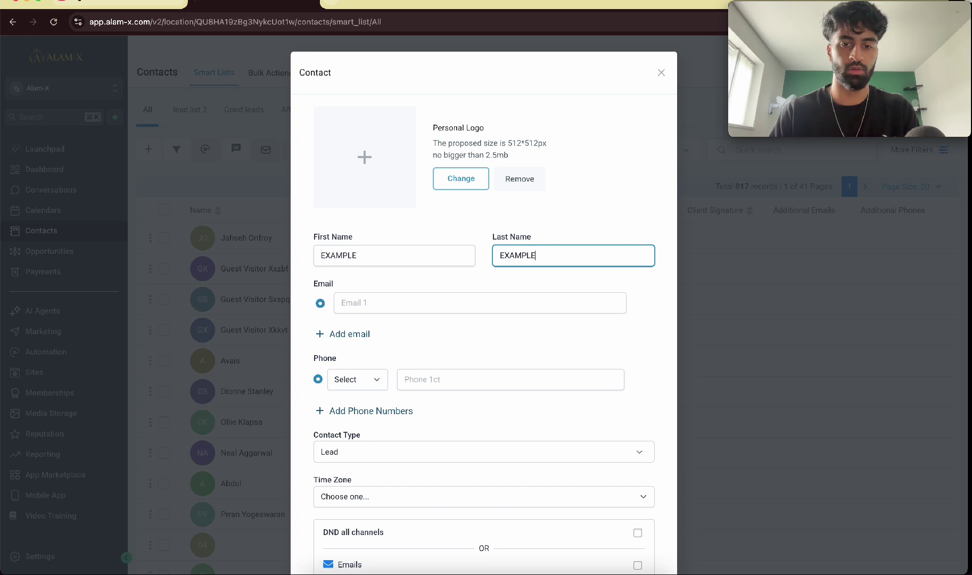
Step: Fill in the new contact's email address and phone number
{"action": "left_click", "coordinate": [442, 297]}
{"action": "type", "text": "Ex"}
{"action": "key", "text": "BackSpace"}
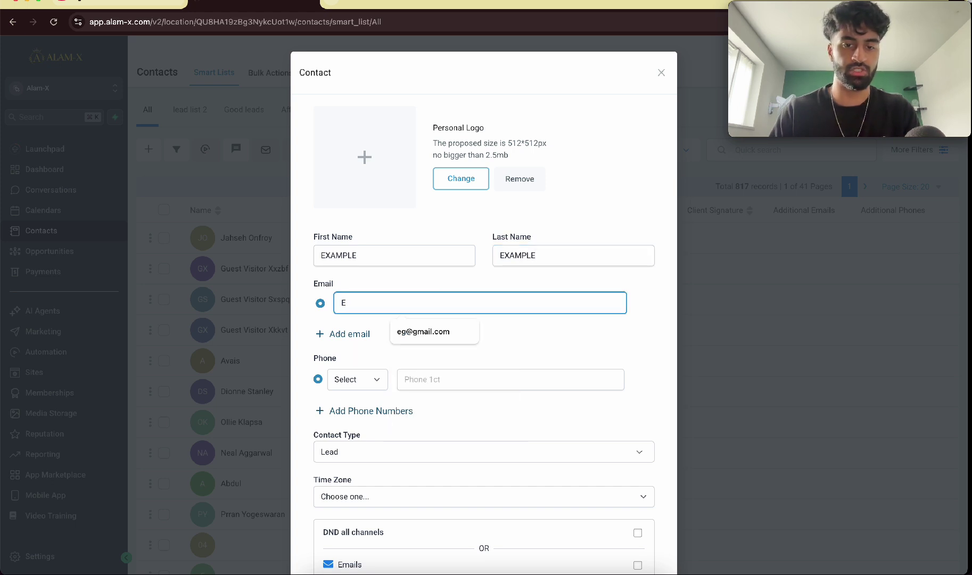
{"action": "left_click", "coordinate": [444, 331]}
{"action": "left_click", "coordinate": [440, 386]}
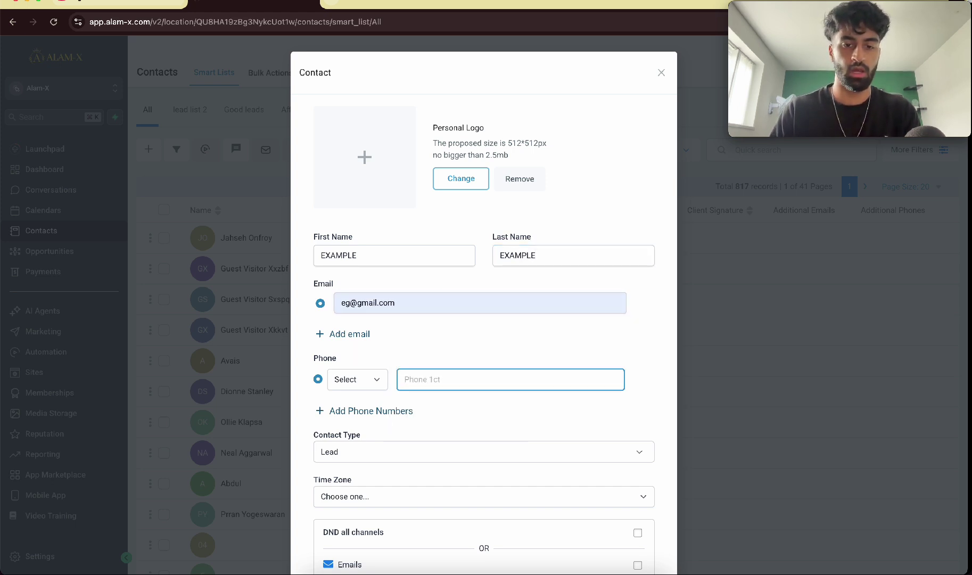
{"action": "left_click", "coordinate": [453, 407]}
Step: Set the contact type to Lead and save the new contact
{"action": "scroll", "coordinate": [453, 408], "scroll_direction": "down", "scroll_amount": 3}
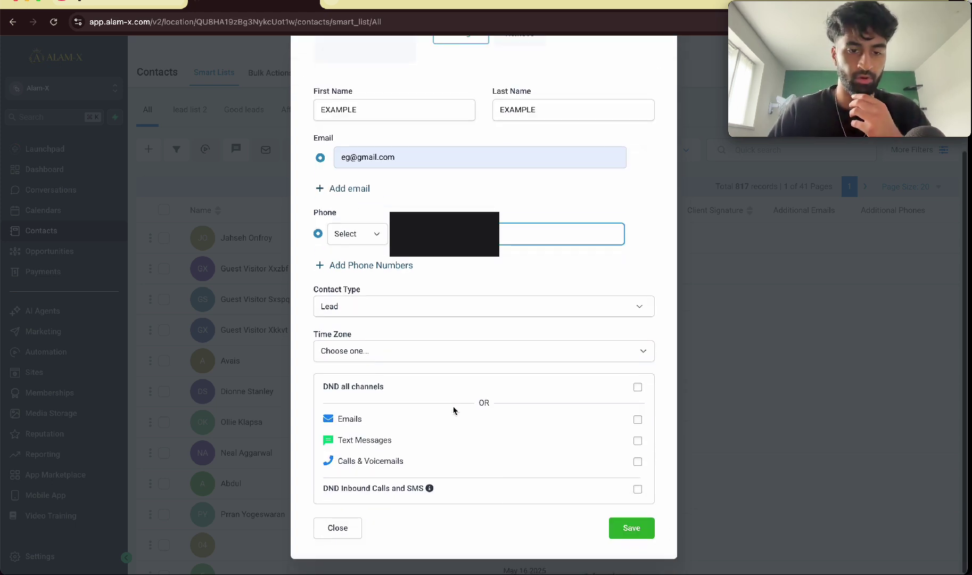
{"action": "triple_click", "coordinate": [327, 290]}
{"action": "left_click", "coordinate": [353, 309]}
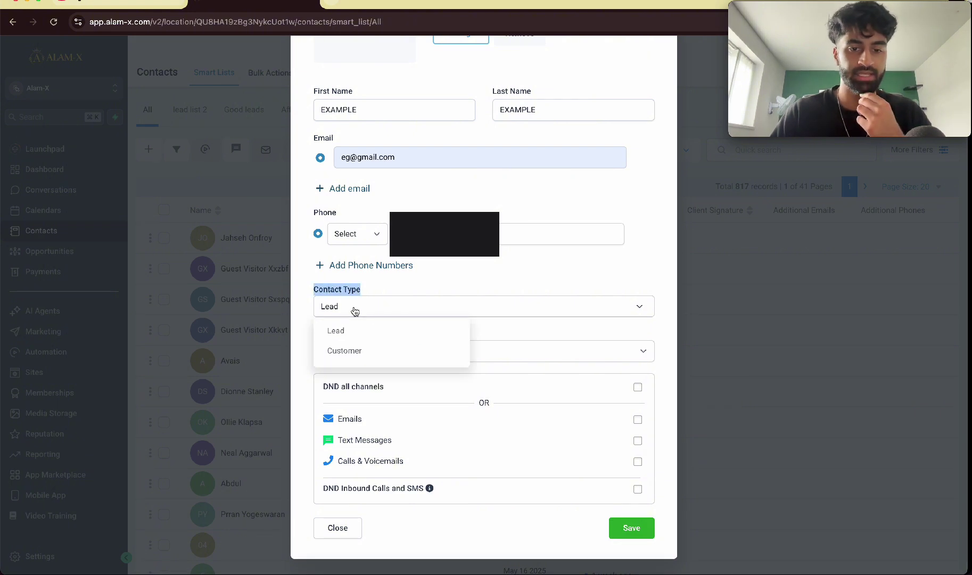
{"action": "left_click", "coordinate": [364, 329]}
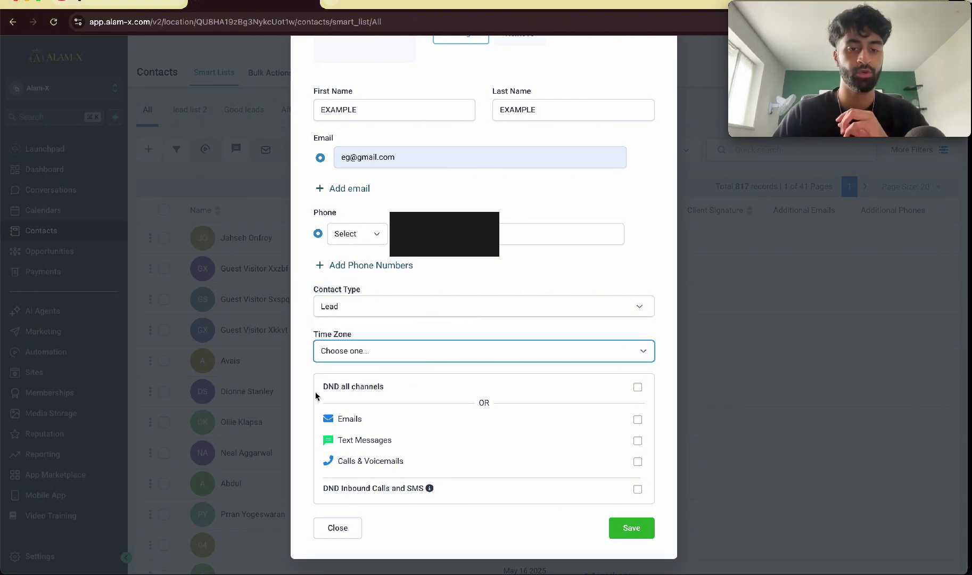
{"action": "left_click", "coordinate": [629, 528]}
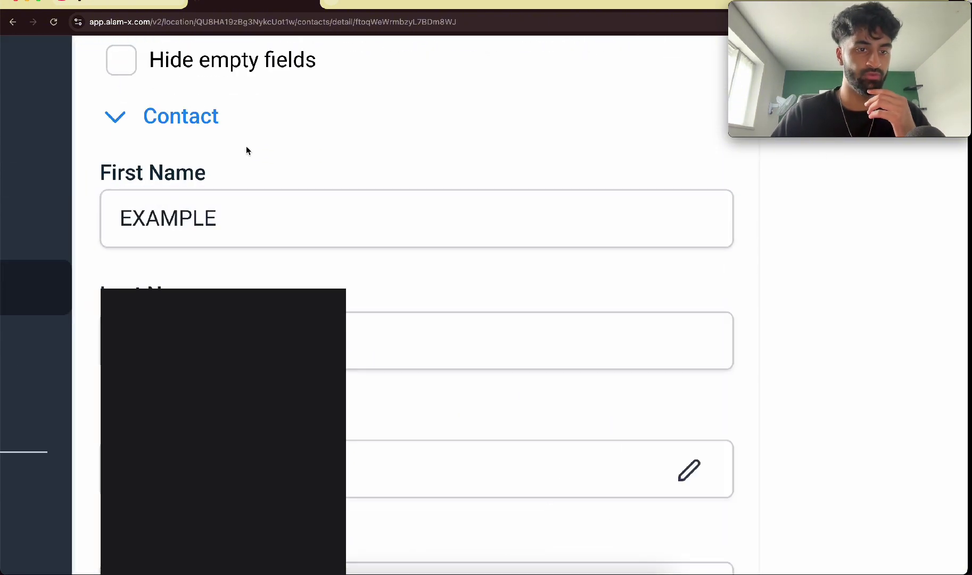
{"action": "mouse_move", "coordinate": [114, 174]}
{"action": "left_mouse_down"}
{"action": "mouse_move", "coordinate": [213, 169]}
{"action": "mouse_move", "coordinate": [99, 169]}
{"action": "left_mouse_up"}
{"action": "left_click", "coordinate": [93, 177]}
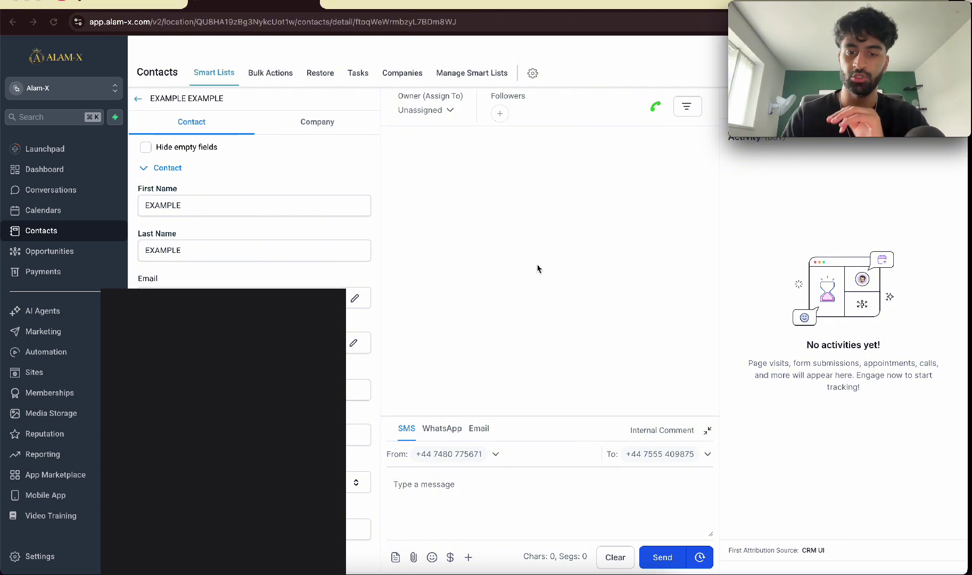
Step: Enter the test text "FJFDKNDF" as an SMS to the contact and erase it without sending
{"action": "type", "text": "FJFDKNDF"}
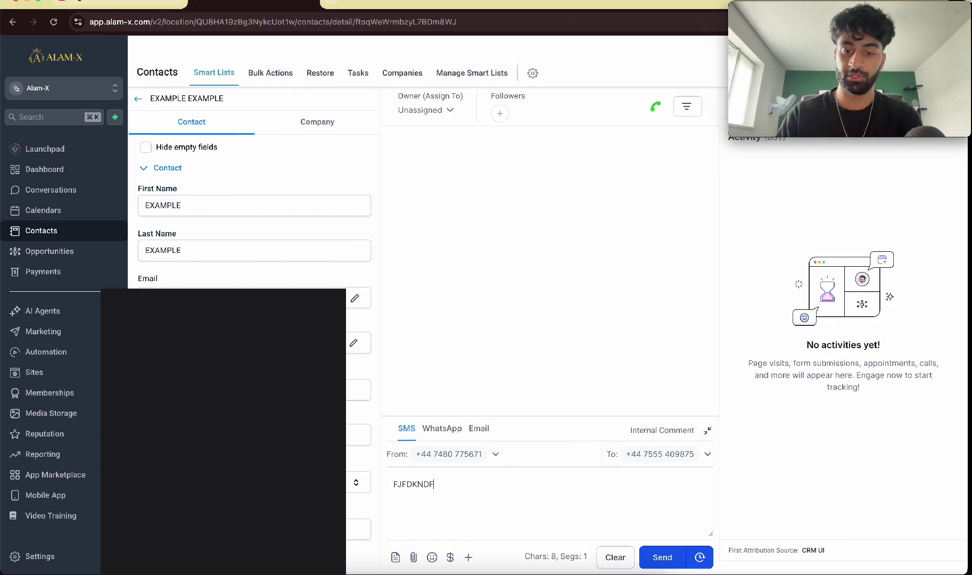
{"action": "key", "text": "BackSpace"}
{"action": "key", "text": "BackSpace"}
{"action": "key", "text": "BackSpace"}
{"action": "key", "text": "BackSpace"}
{"action": "key", "text": "BackSpace"}
{"action": "key", "text": "BackSpace"}
{"action": "key", "text": "BackSpace"}
{"action": "key", "text": "BackSpace"}
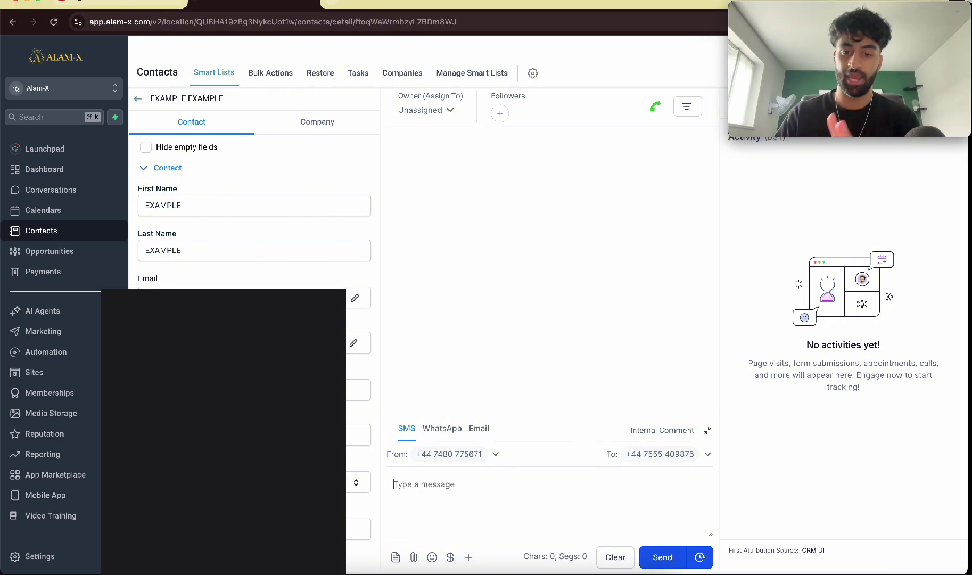
Step: Look over the contact's email composer, calling option and owner assignment choices, leaving the contact unassigned
{"action": "left_click", "coordinate": [478, 429]}
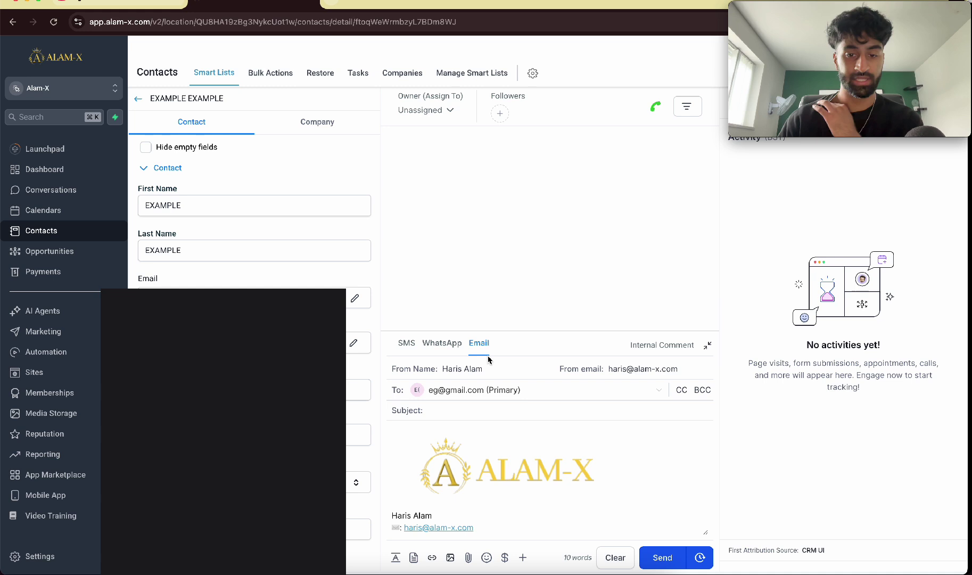
{"action": "left_click", "coordinate": [409, 344]}
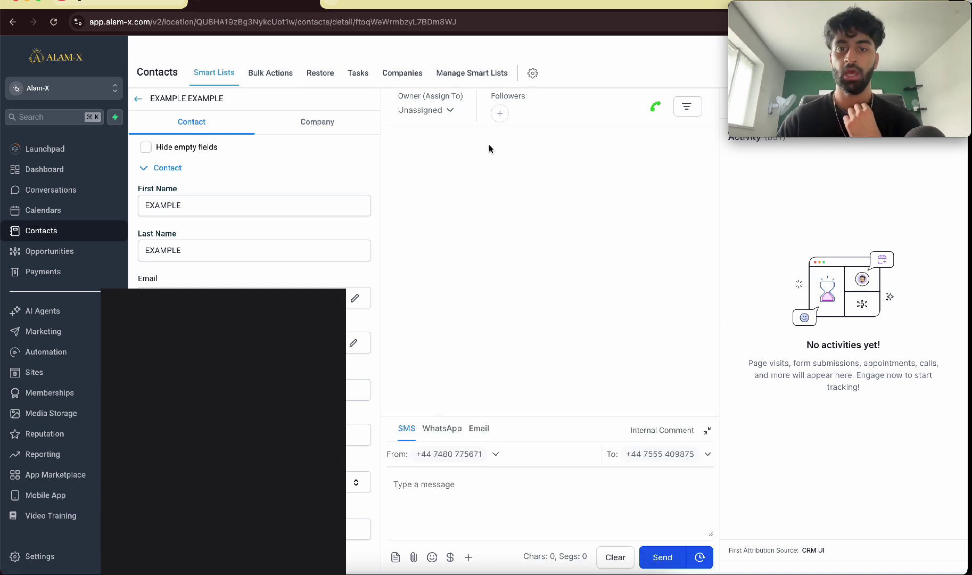
{"action": "mouse_move", "coordinate": [657, 111]}
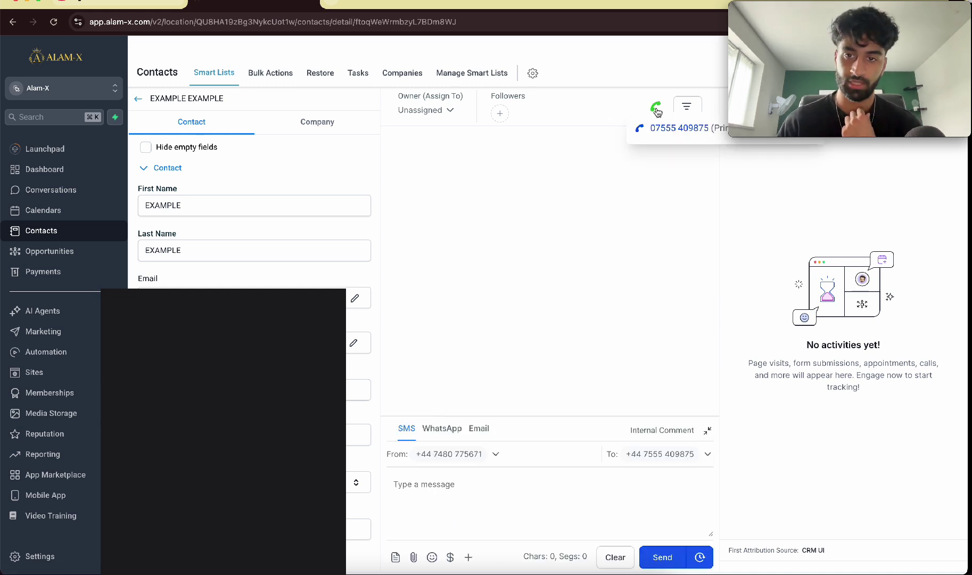
{"action": "left_click", "coordinate": [451, 113]}
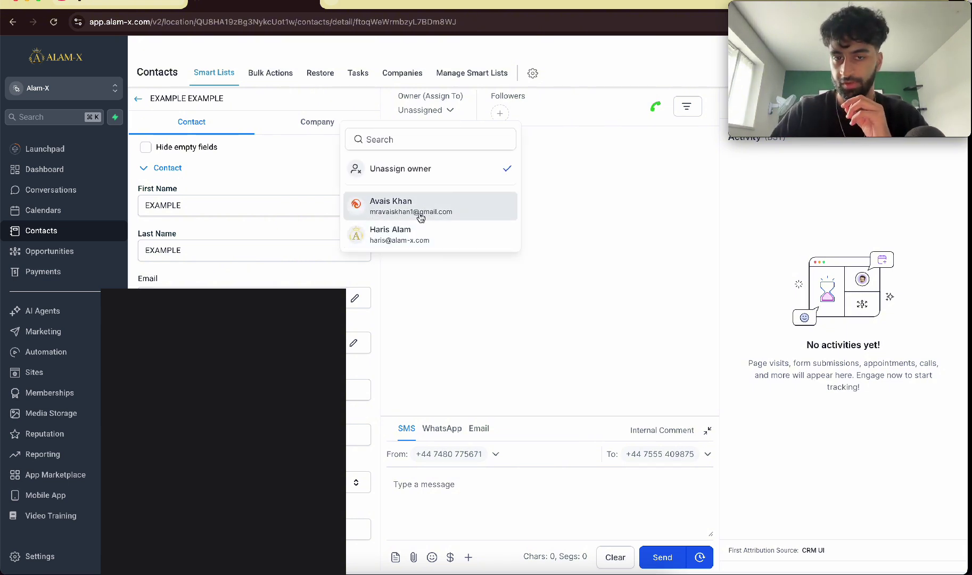
{"action": "left_click", "coordinate": [722, 234]}
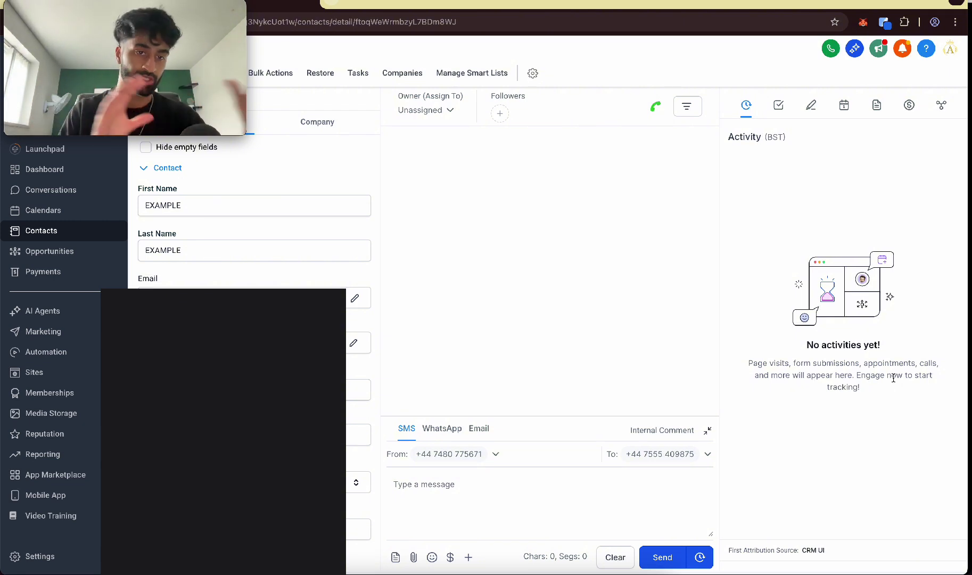
Step: Filter the contact's tasks by a team member and inspect the new task form without saving a task
{"action": "left_click", "coordinate": [778, 105]}
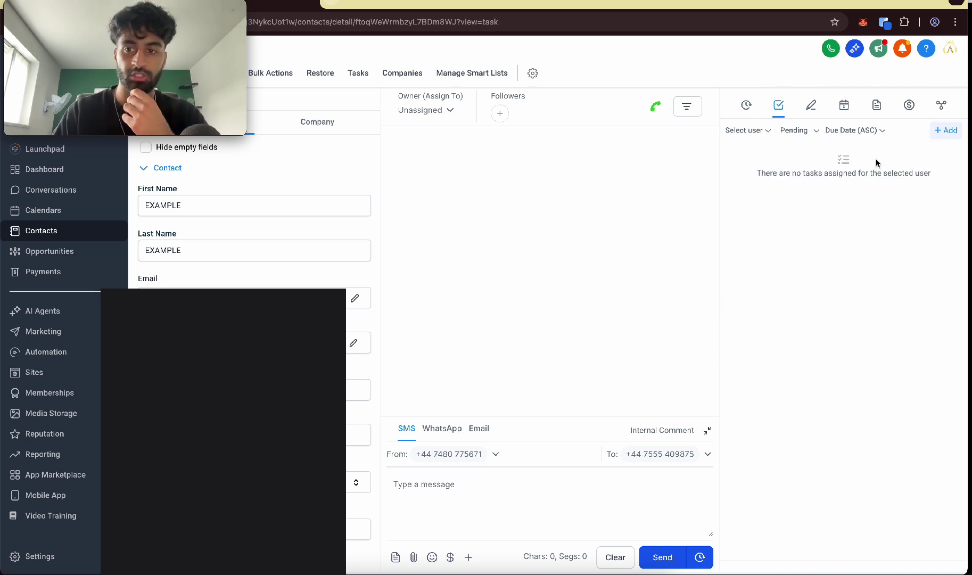
{"action": "left_click", "coordinate": [762, 133]}
{"action": "left_click", "coordinate": [755, 189]}
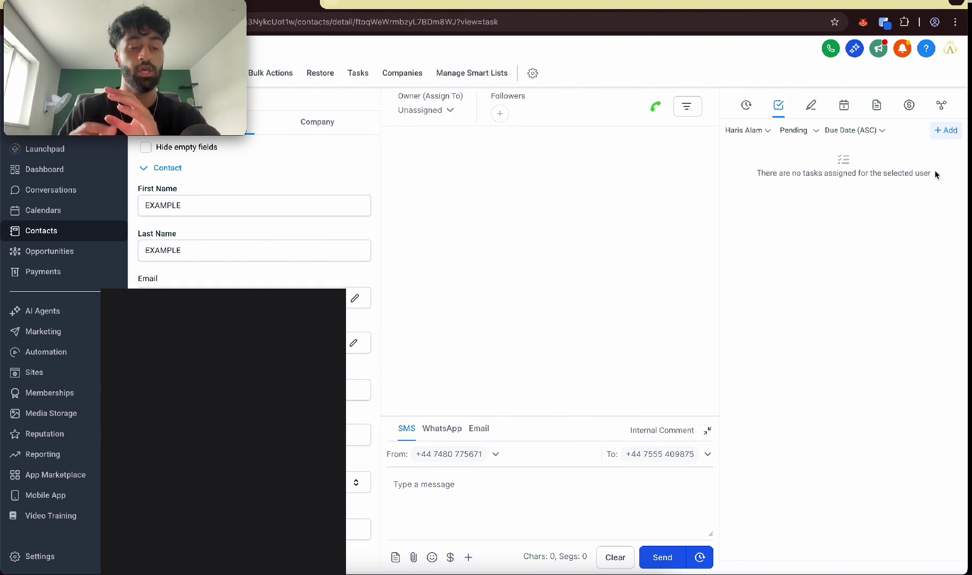
{"action": "left_click", "coordinate": [937, 134]}
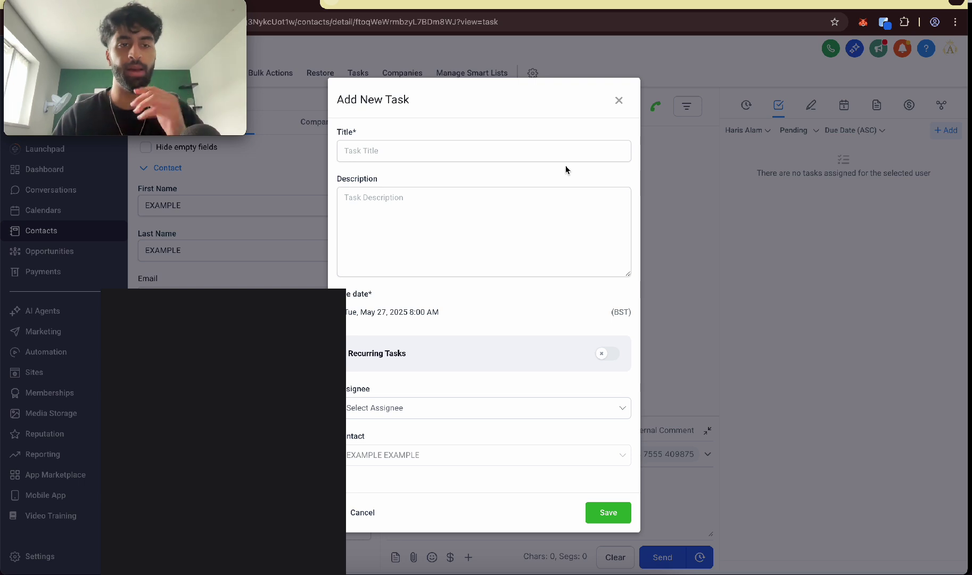
{"action": "left_click", "coordinate": [622, 103]}
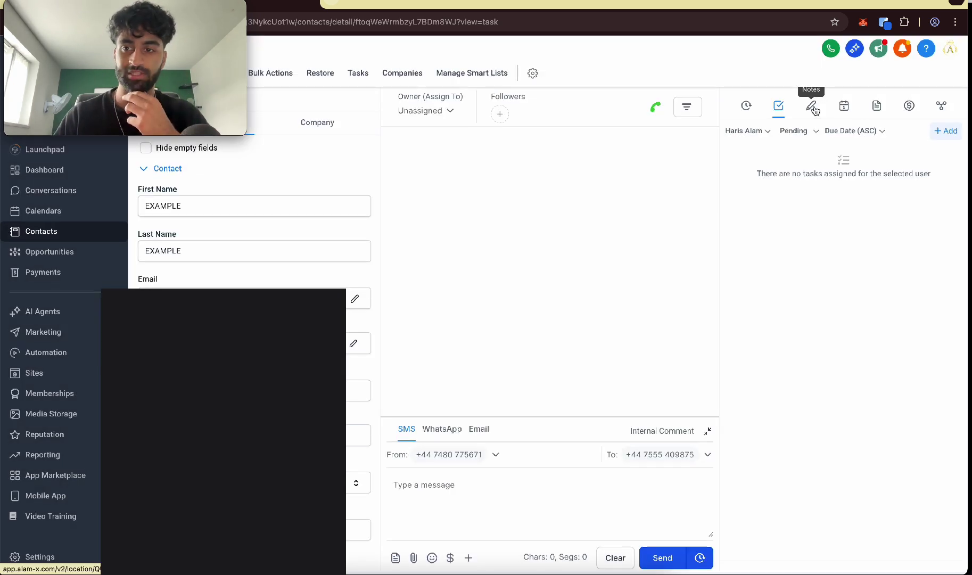
Step: Add and save a note on the contact reading "this customer is annoying"
{"action": "left_click", "coordinate": [811, 105]}
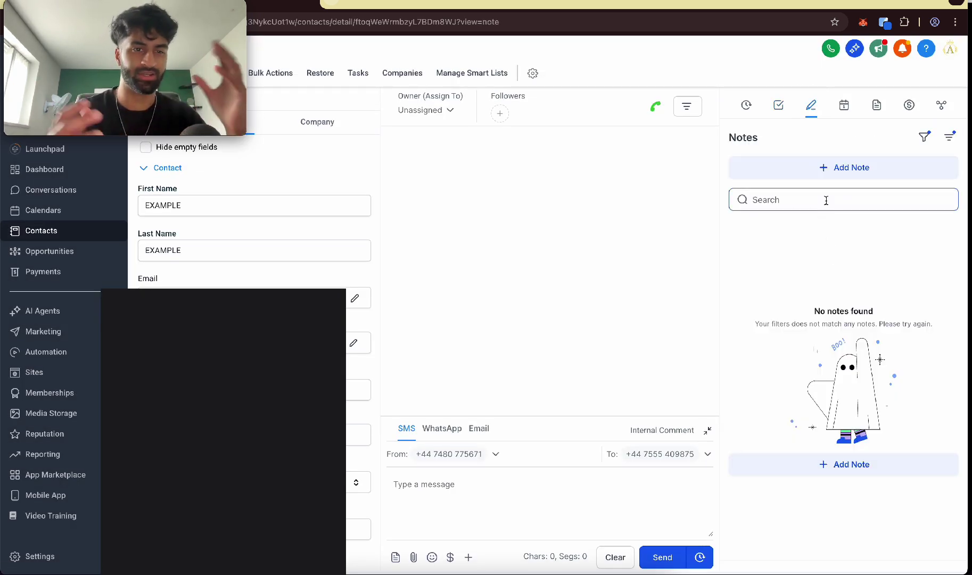
{"action": "left_click", "coordinate": [817, 167]}
{"action": "left_click", "coordinate": [810, 213]}
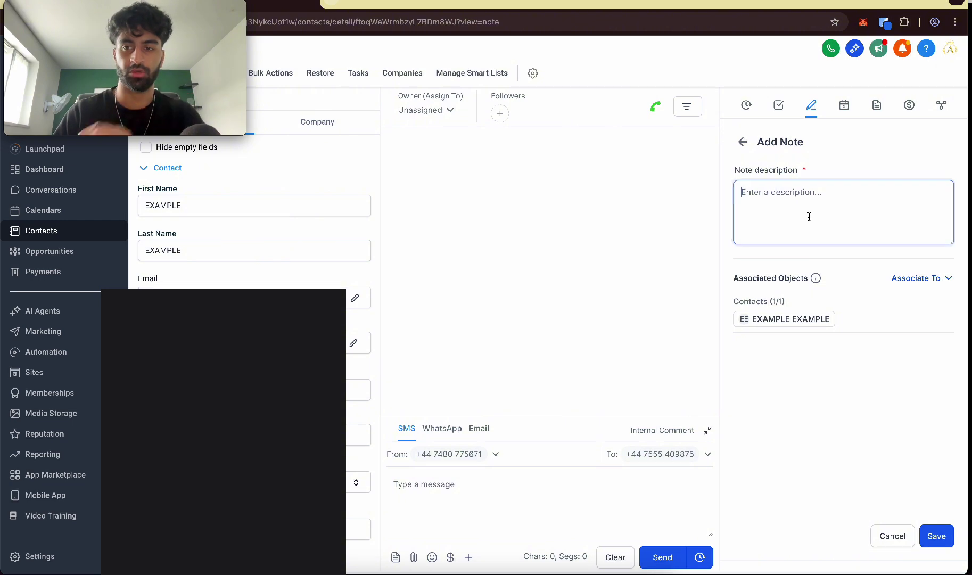
{"action": "type", "text": "this customer is annoying"}
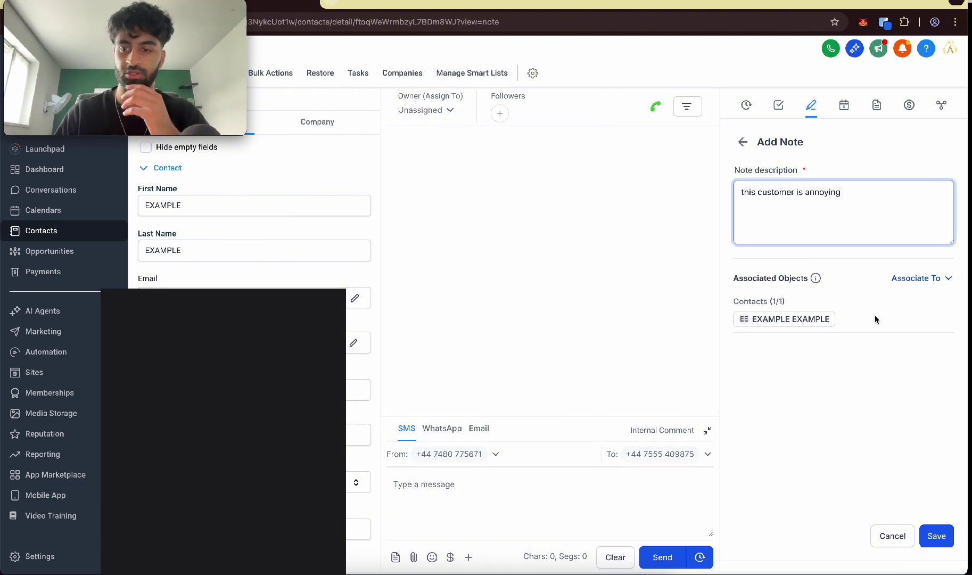
{"action": "left_click", "coordinate": [936, 536]}
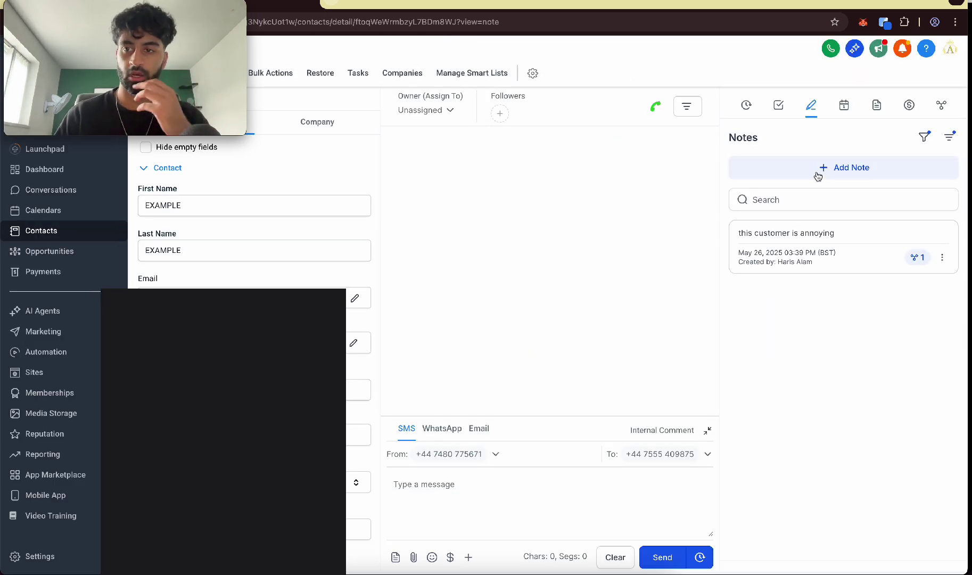
Step: Examine the appointment booking form for the contact and leave it without booking
{"action": "left_click", "coordinate": [843, 106]}
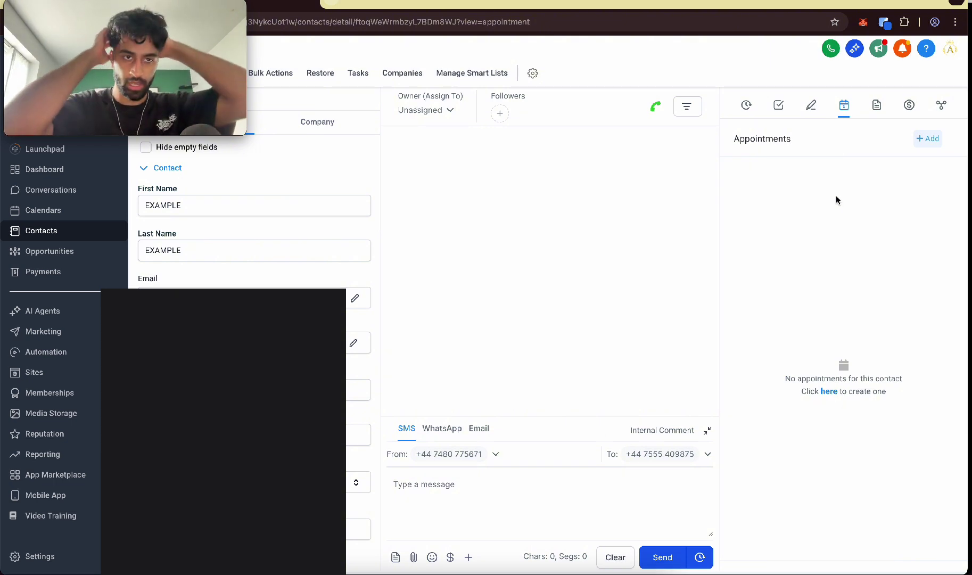
{"action": "left_click", "coordinate": [929, 141]}
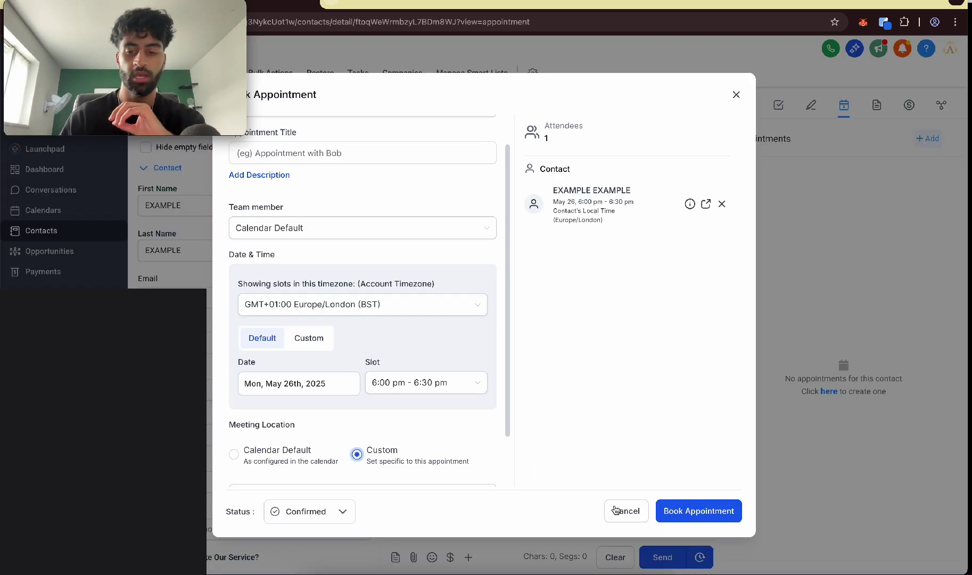
{"action": "left_click", "coordinate": [615, 511]}
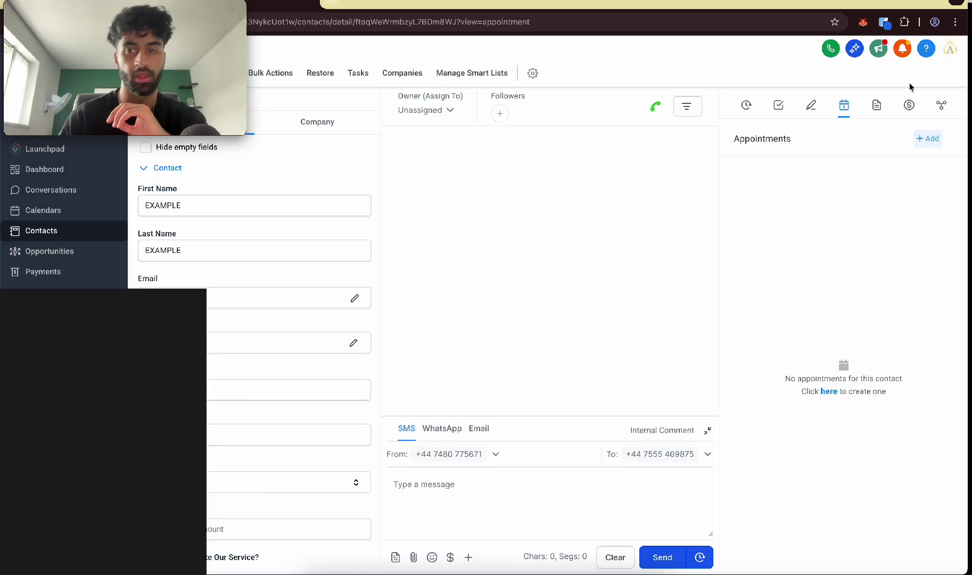
Step: Examine the document upload form for the contact and leave it without uploading a file
{"action": "left_click", "coordinate": [882, 105]}
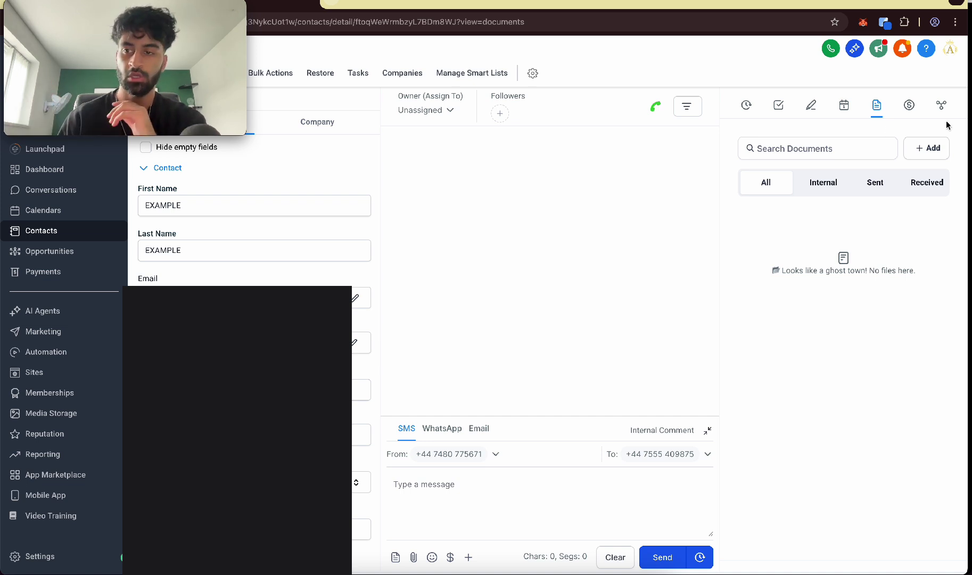
{"action": "left_click", "coordinate": [932, 150]}
{"action": "left_click", "coordinate": [939, 123]}
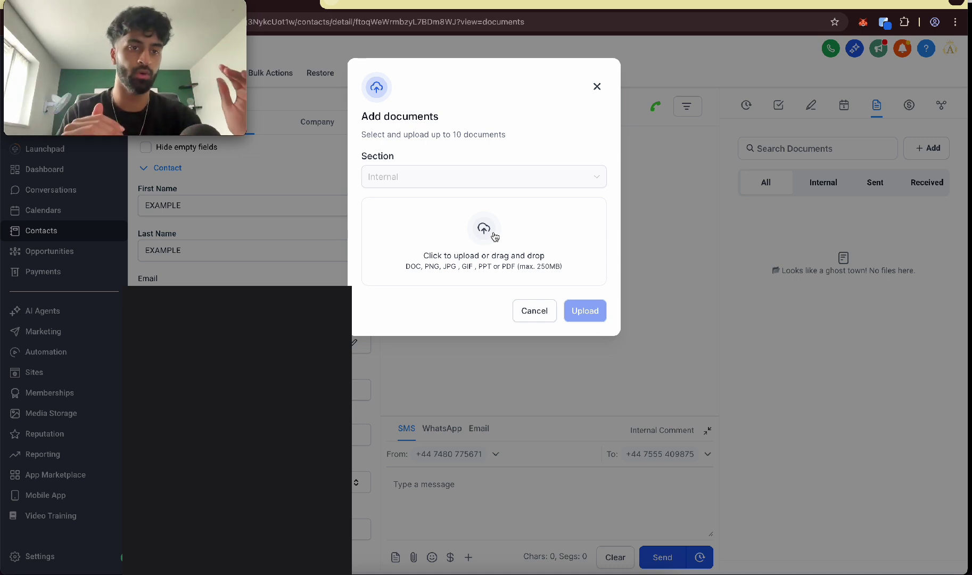
{"action": "left_click", "coordinate": [597, 86]}
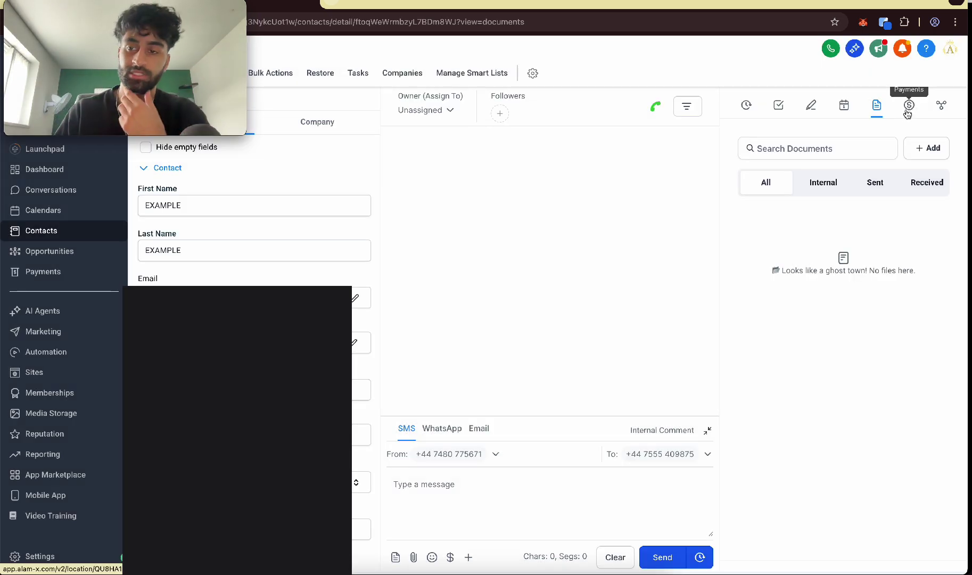
Step: Examine the actions available for the contact's payments, such as adding a card or creating an invoice
{"action": "left_click", "coordinate": [907, 113]}
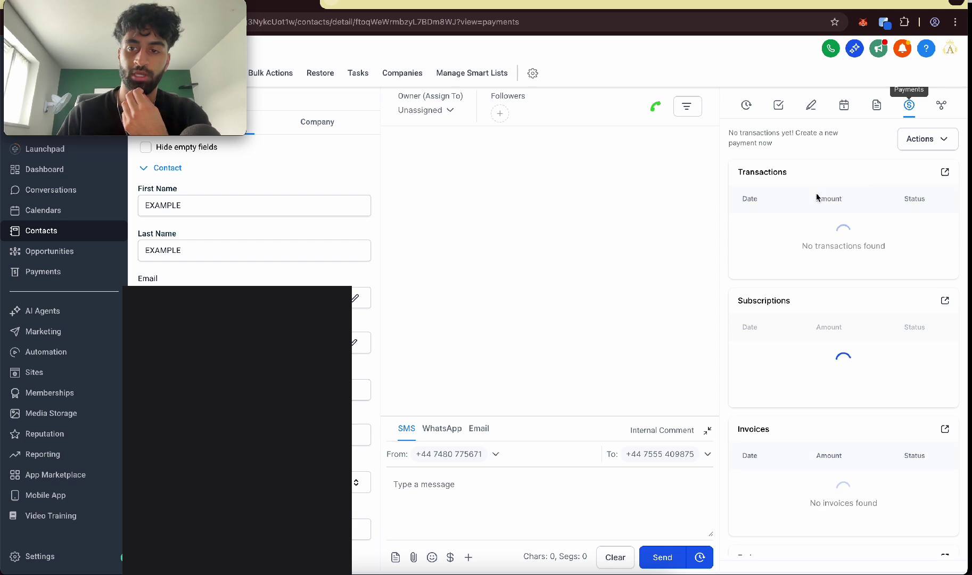
{"action": "left_click", "coordinate": [935, 143]}
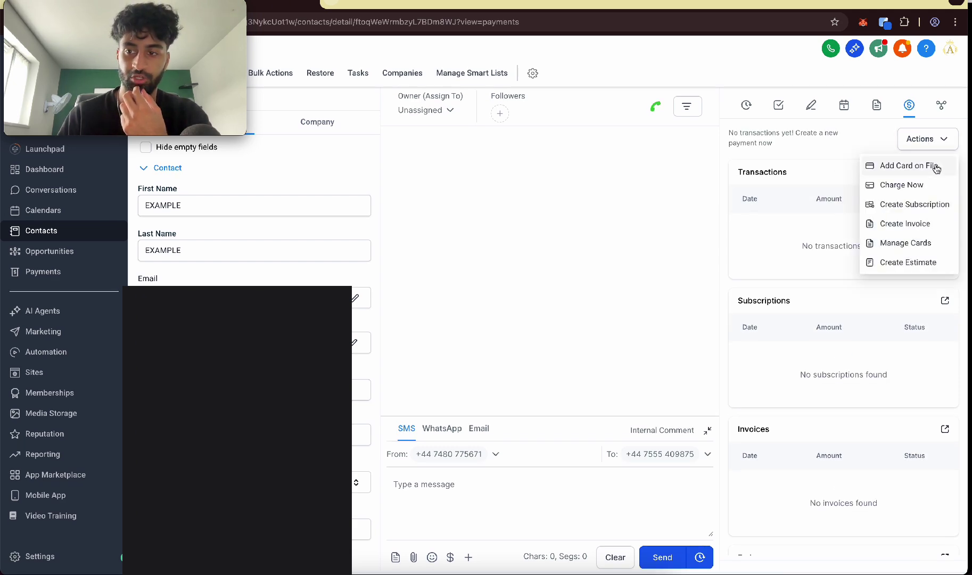
{"action": "scroll", "coordinate": [937, 169], "scroll_direction": "up", "scroll_amount": 3}
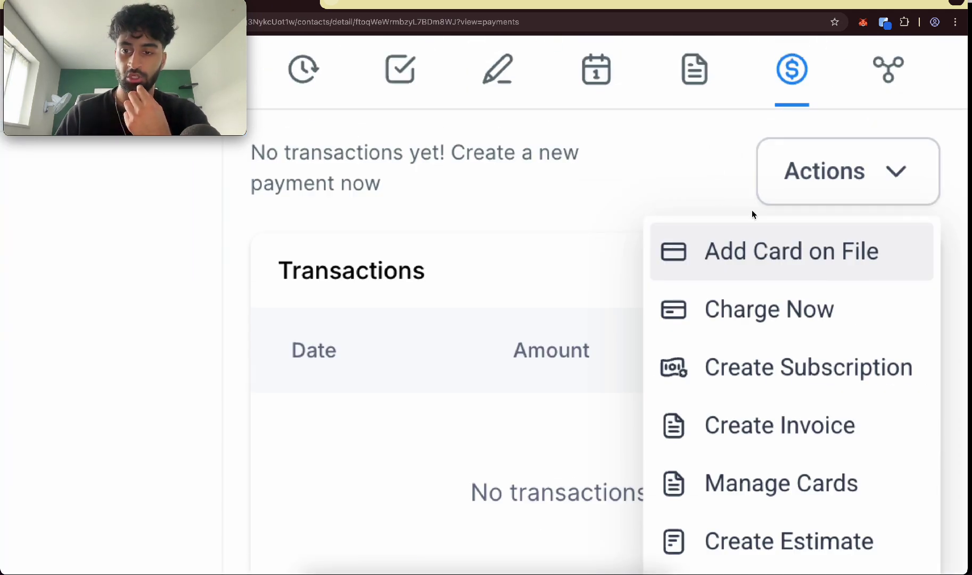
Step: Review the contact's transactions, subscriptions, invoices and estimates, and open the last section of its record
{"action": "scroll", "coordinate": [813, 260], "scroll_direction": "down", "scroll_amount": 2}
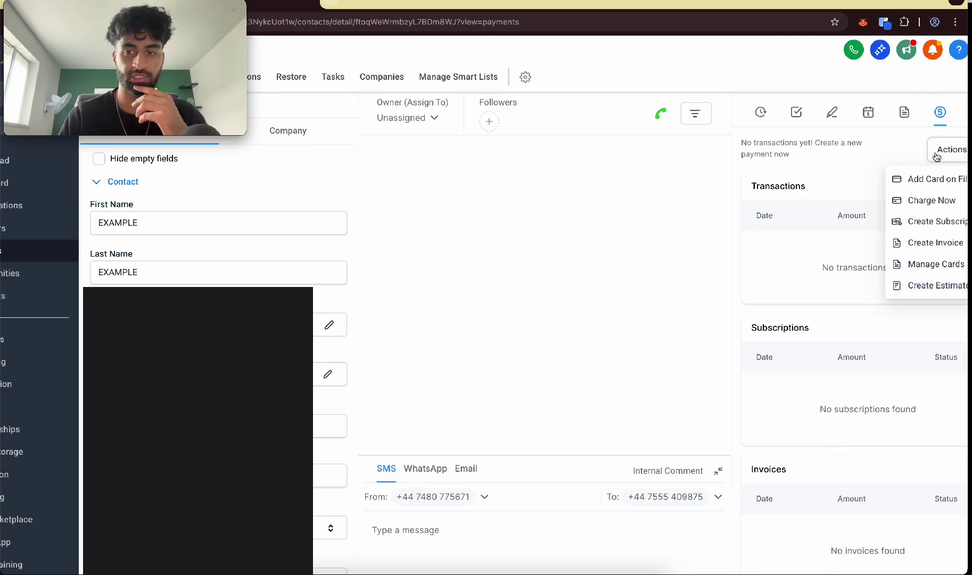
{"action": "left_click", "coordinate": [892, 154]}
{"action": "scroll", "coordinate": [891, 158], "scroll_direction": "right", "scroll_amount": 1}
{"action": "key", "text": "ctrl+minus"}
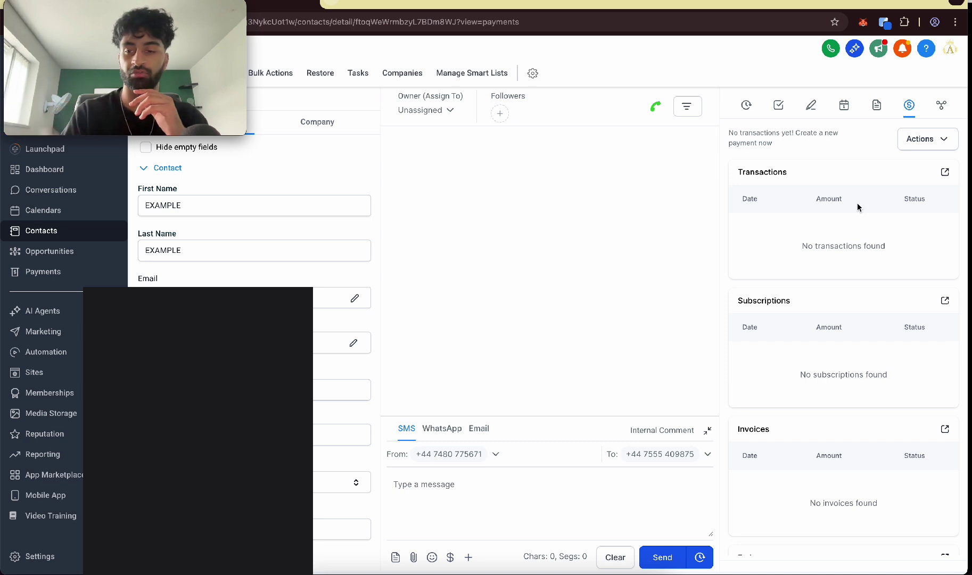
{"action": "scroll", "coordinate": [852, 343], "scroll_direction": "down", "scroll_amount": 3}
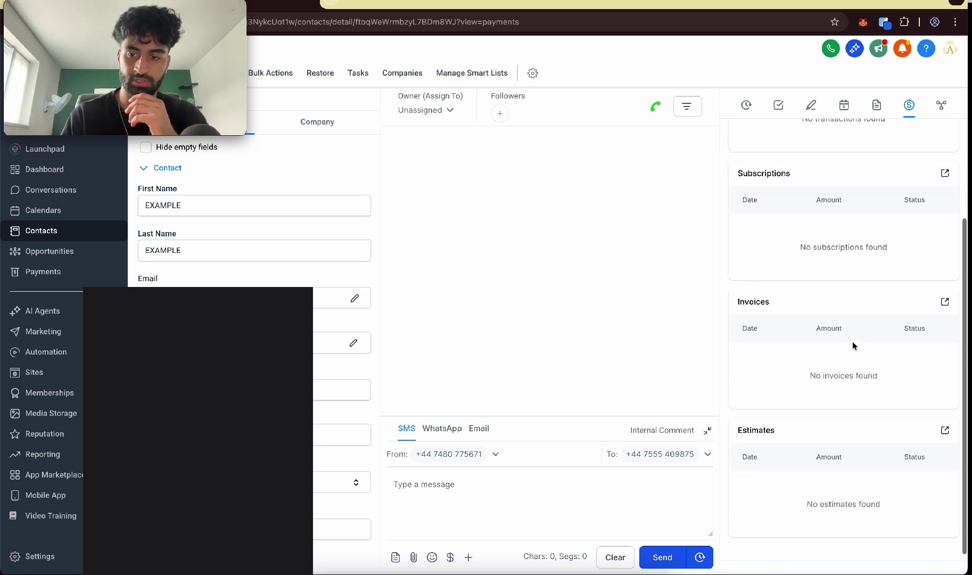
{"action": "scroll", "coordinate": [810, 452], "scroll_direction": "up", "scroll_amount": 3}
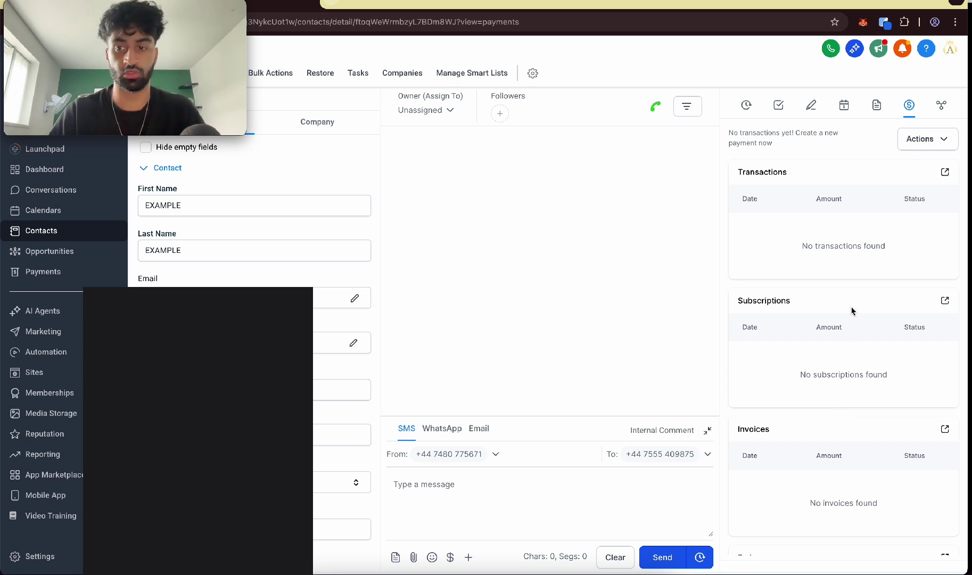
{"action": "left_click", "coordinate": [940, 105]}
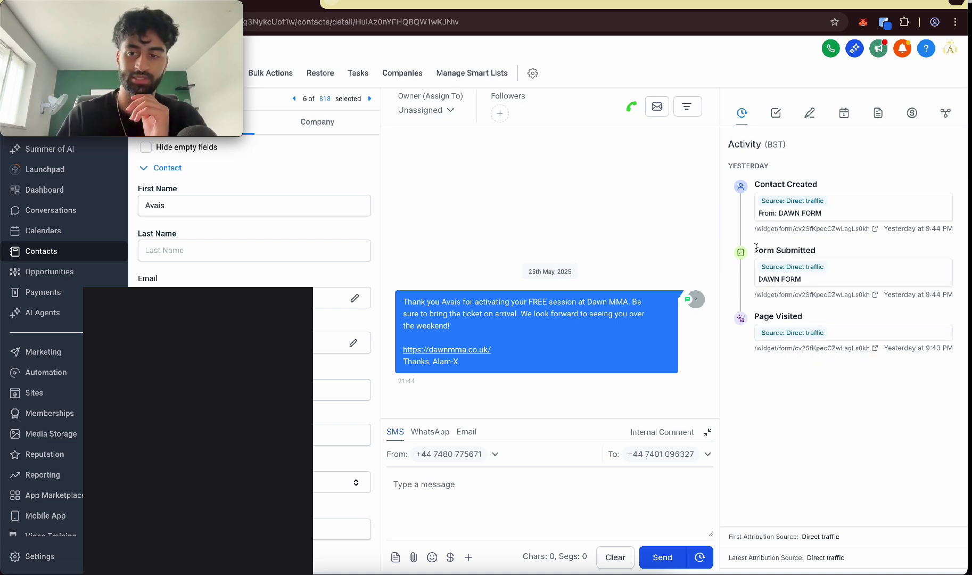
Step: Examine the activity history of the contact created from DAWN FORM and open that contact's appointments
{"action": "left_click_drag", "start_coordinate": [754, 249], "coordinate": [820, 252]}
{"action": "left_click", "coordinate": [827, 251]}
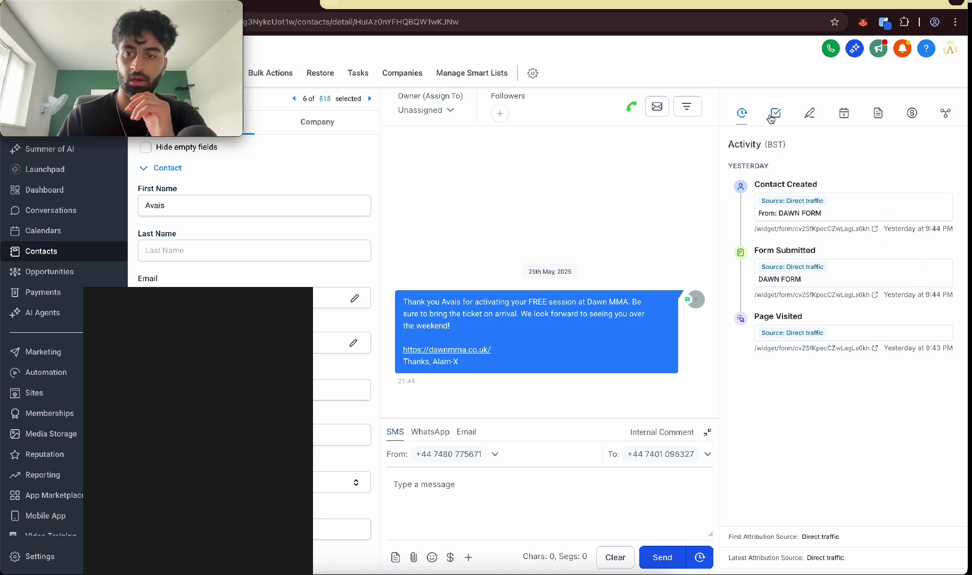
{"action": "left_click", "coordinate": [844, 113]}
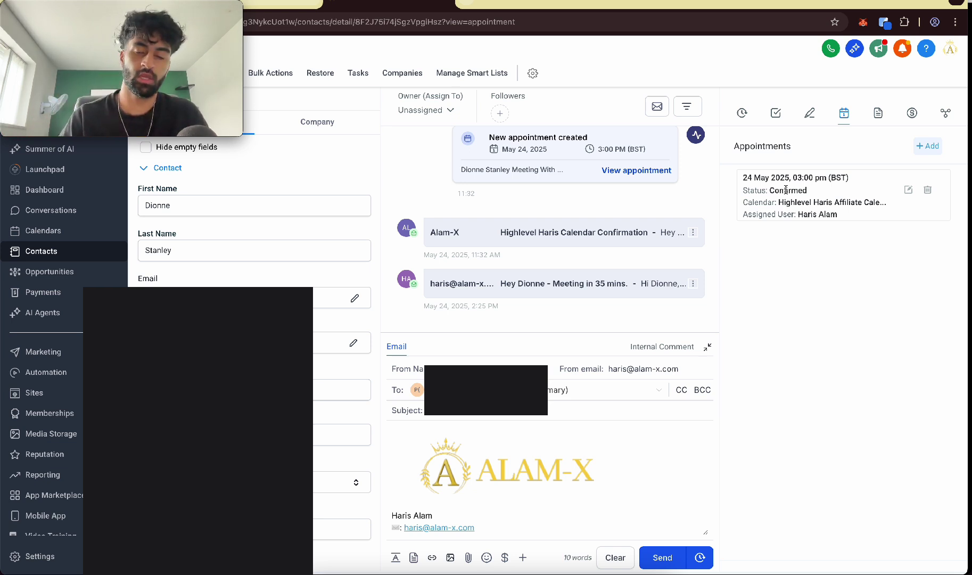
Step: Return to the contacts list and select the first four contacts and the sixth one
{"action": "left_click", "coordinate": [116, 248]}
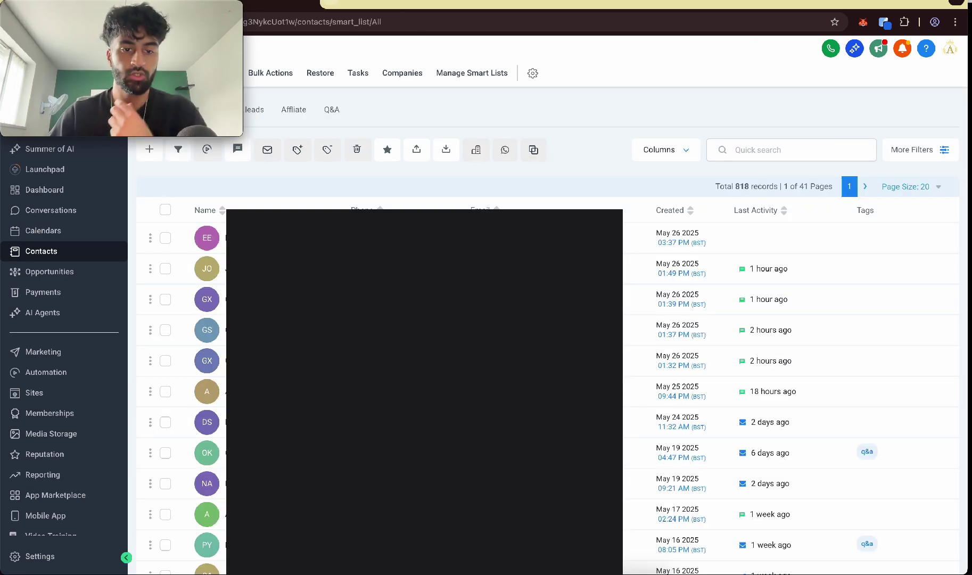
{"action": "scroll", "coordinate": [213, 393], "scroll_direction": "down", "scroll_amount": 10}
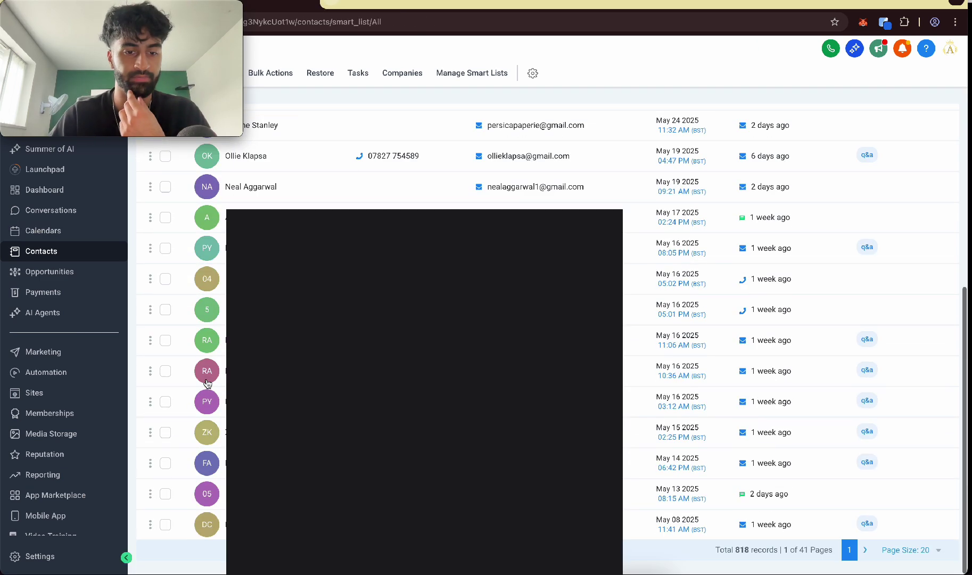
{"action": "scroll", "coordinate": [213, 393], "scroll_direction": "up", "scroll_amount": 10}
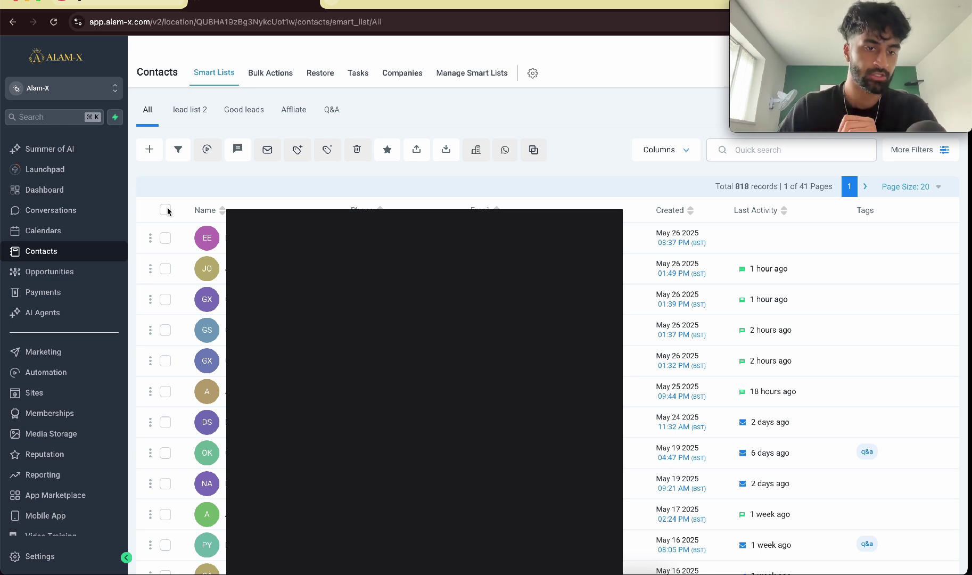
{"action": "left_click", "coordinate": [165, 238]}
{"action": "left_click", "coordinate": [166, 269]}
{"action": "left_click", "coordinate": [166, 300]}
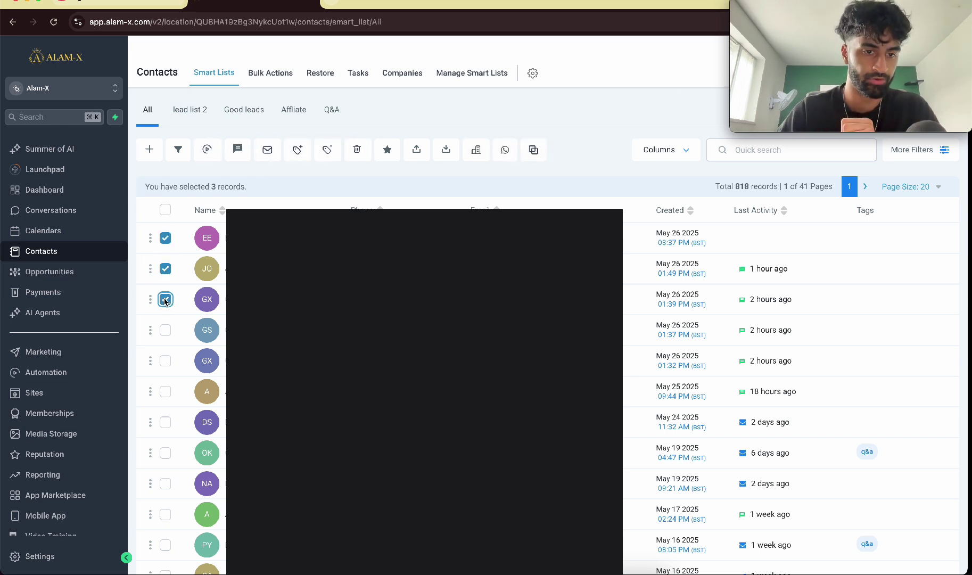
{"action": "left_click", "coordinate": [165, 331]}
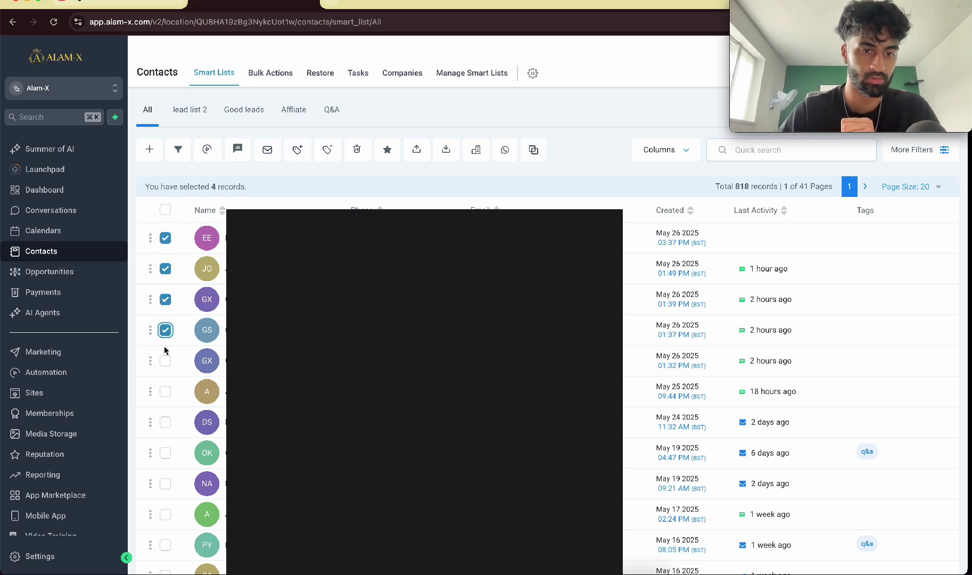
{"action": "left_click", "coordinate": [166, 391]}
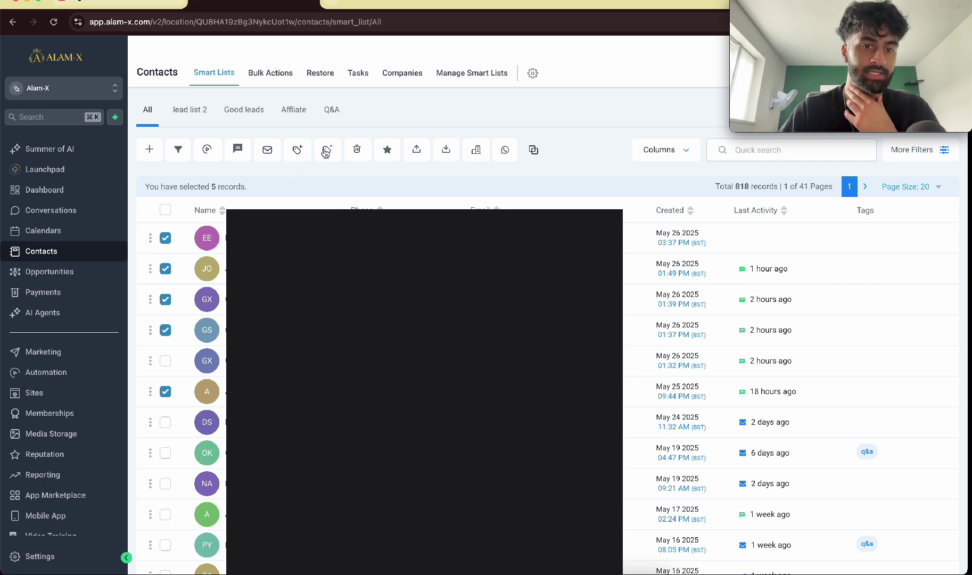
Step: Add a new "crm tutorial" tag to the selected contacts with a bulk action named "example" and check its progress
{"action": "left_click", "coordinate": [299, 153]}
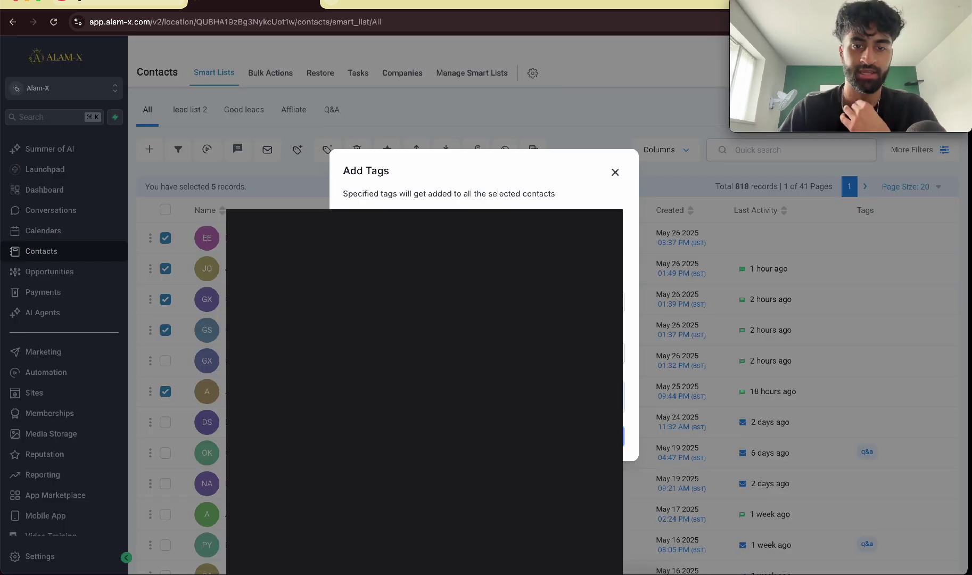
{"action": "left_click", "coordinate": [394, 354]}
{"action": "left_click", "coordinate": [395, 303]}
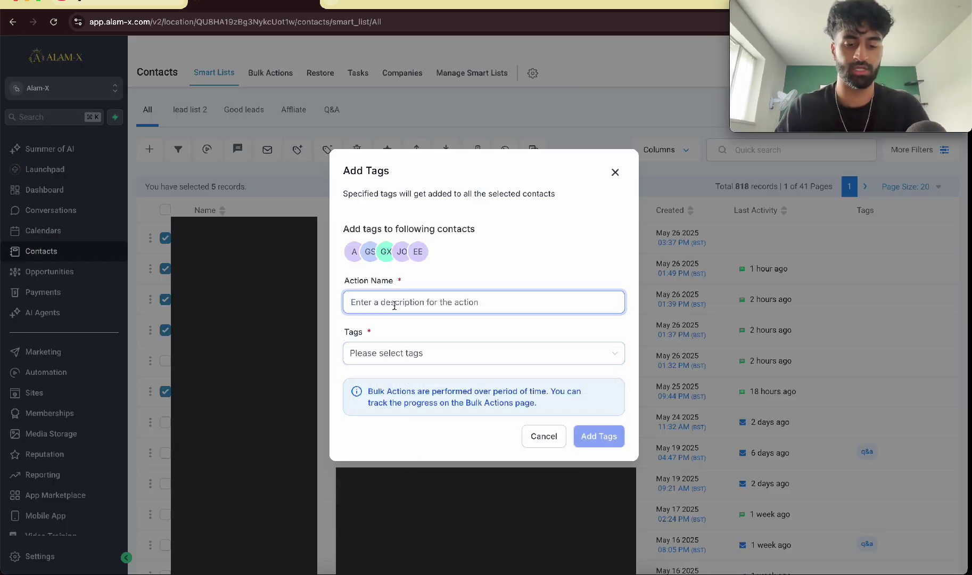
{"action": "type", "text": "example"}
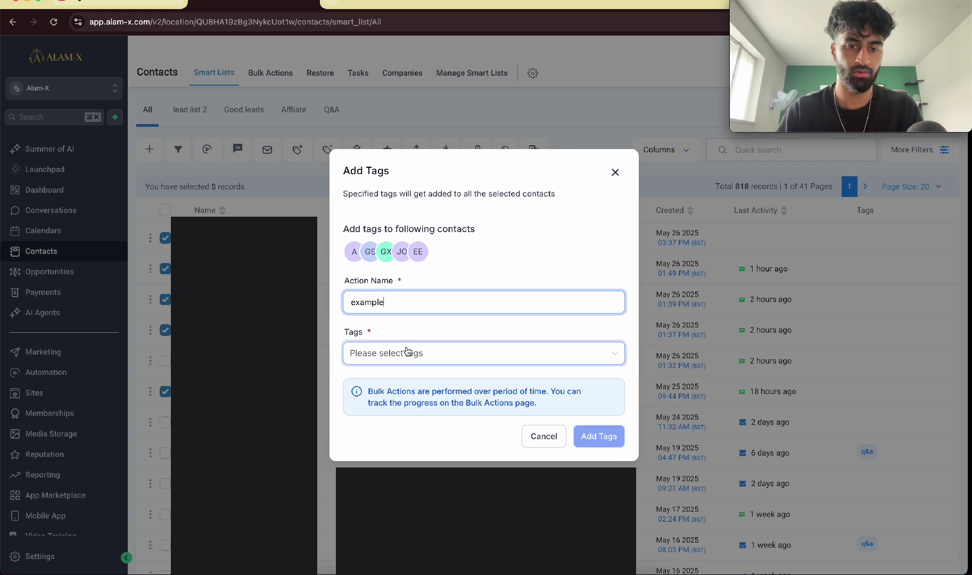
{"action": "left_click", "coordinate": [407, 352]}
{"action": "left_click", "coordinate": [396, 386]}
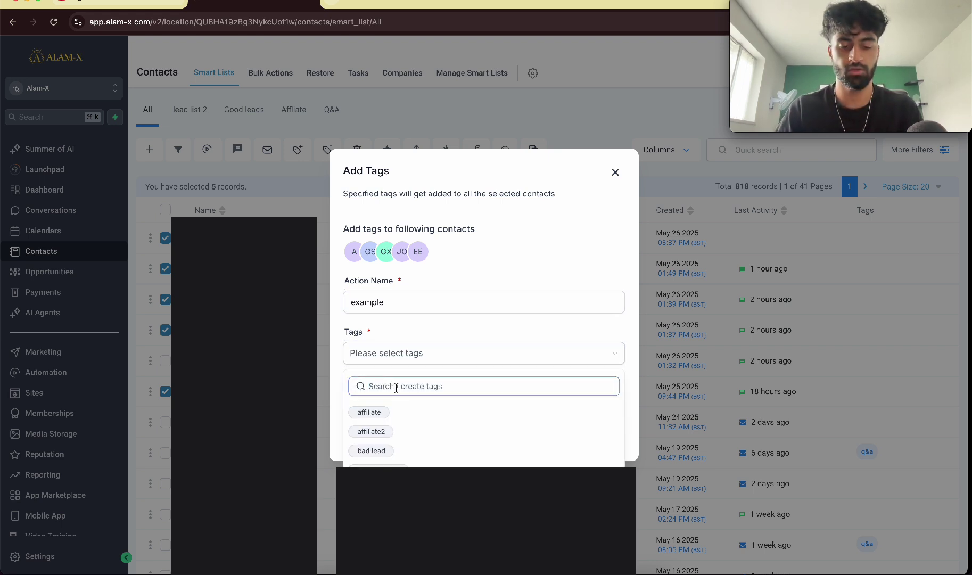
{"action": "type", "text": "crm tutorial"}
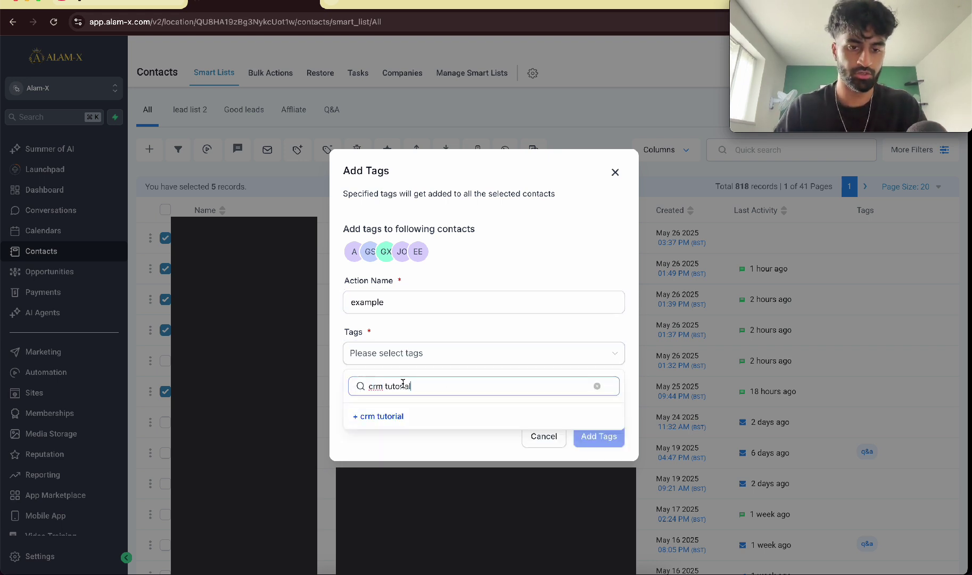
{"action": "left_click", "coordinate": [397, 417]}
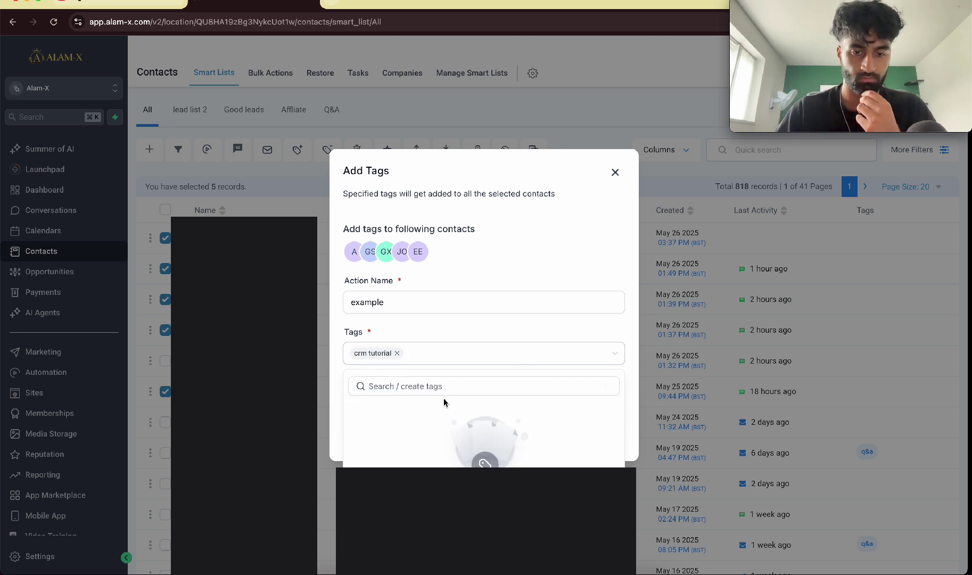
{"action": "left_click", "coordinate": [478, 330]}
{"action": "left_click", "coordinate": [597, 435]}
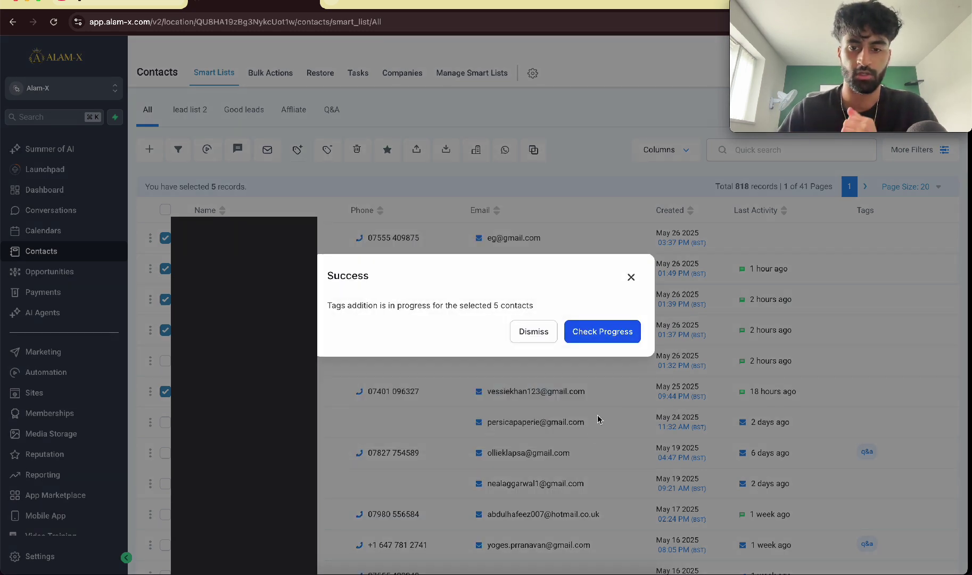
{"action": "left_click", "coordinate": [593, 329]}
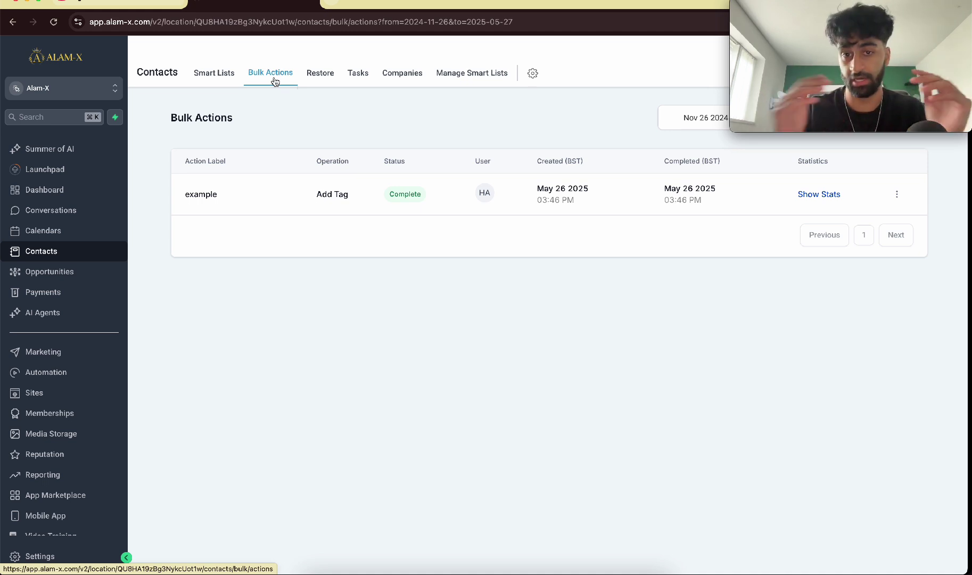
Step: Filter the full contacts list to the contacts whose Tag is "crm tutorial"
{"action": "left_click", "coordinate": [81, 255]}
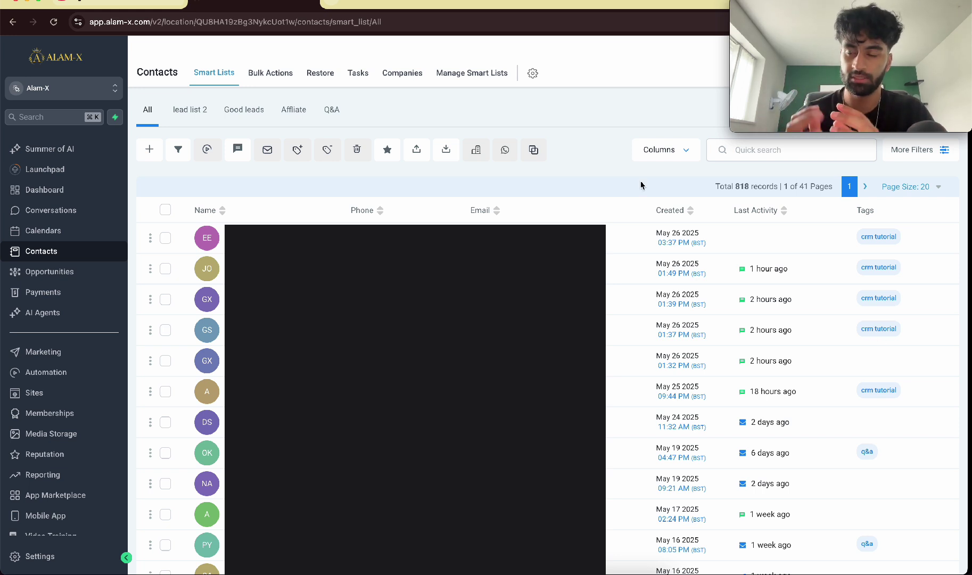
{"action": "left_click", "coordinate": [893, 162]}
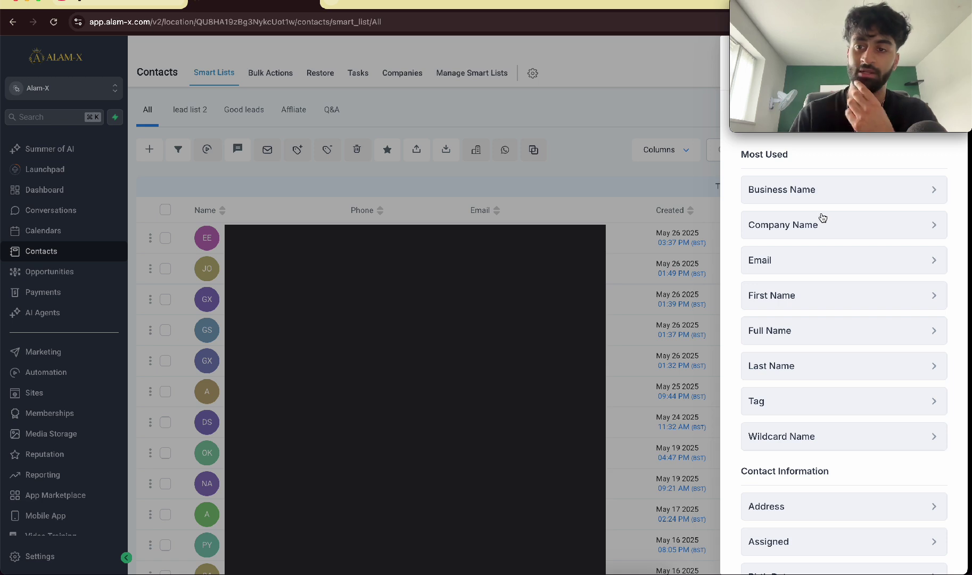
{"action": "scroll", "coordinate": [822, 217], "scroll_direction": "down", "scroll_amount": 20}
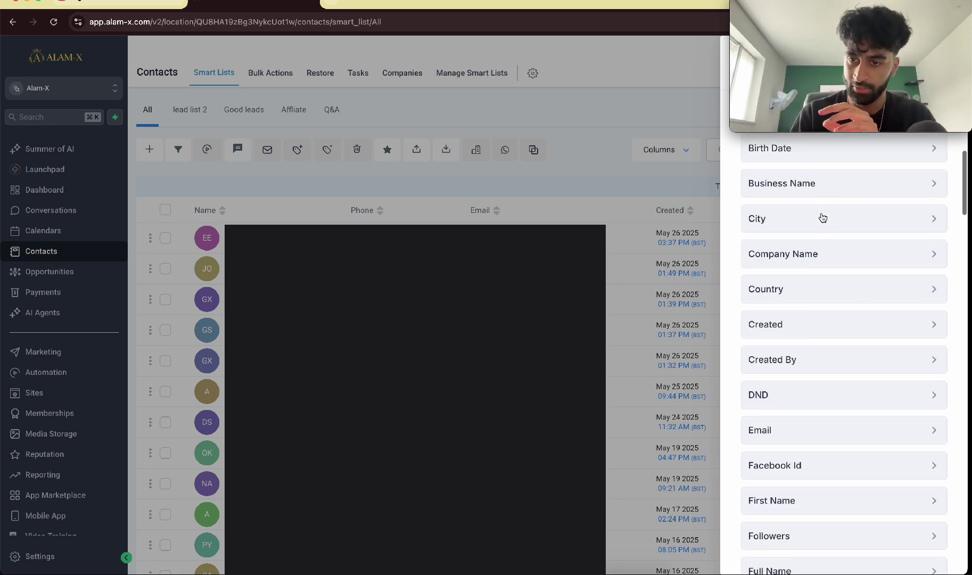
{"action": "scroll", "coordinate": [822, 217], "scroll_direction": "down", "scroll_amount": 10}
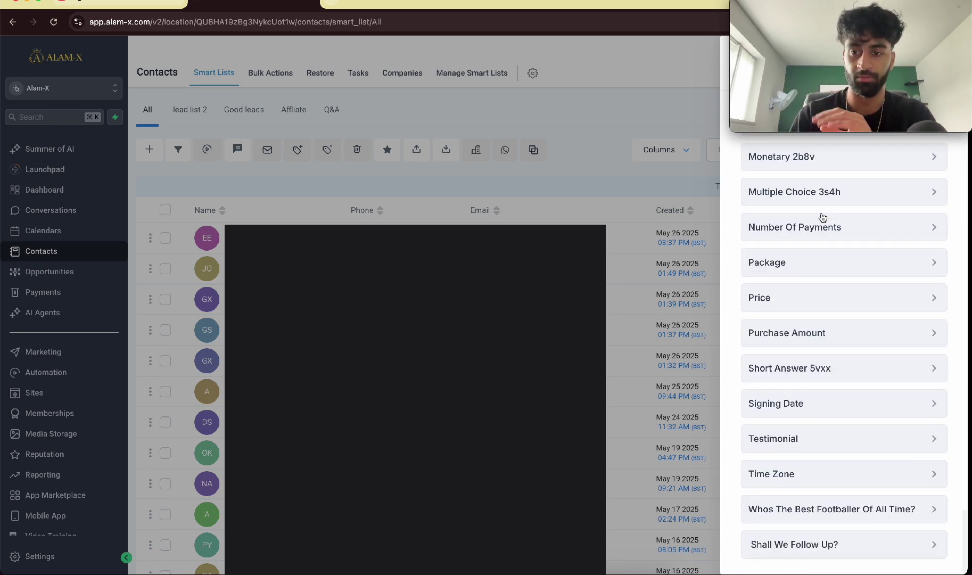
{"action": "scroll", "coordinate": [822, 217], "scroll_direction": "up", "scroll_amount": 10}
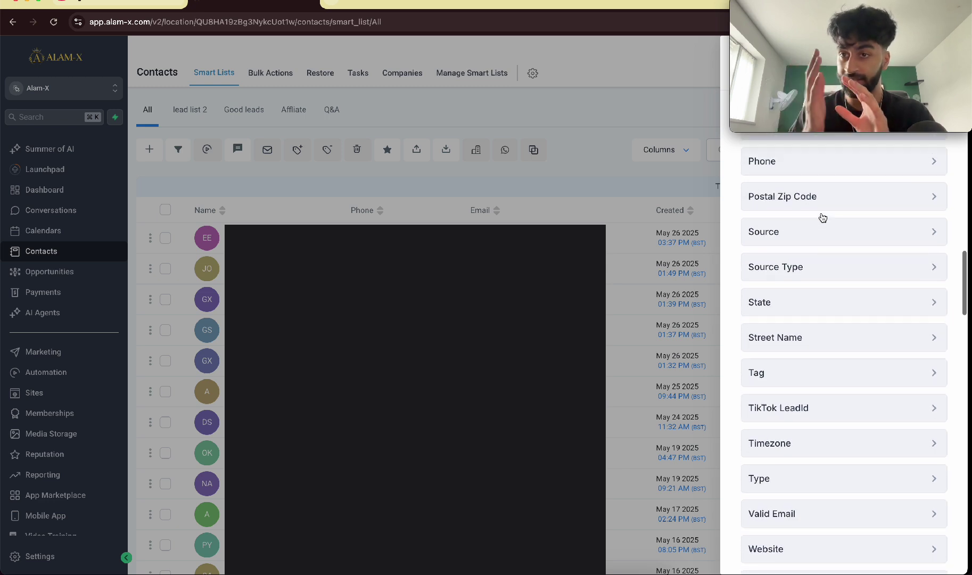
{"action": "scroll", "coordinate": [822, 217], "scroll_direction": "up", "scroll_amount": 10}
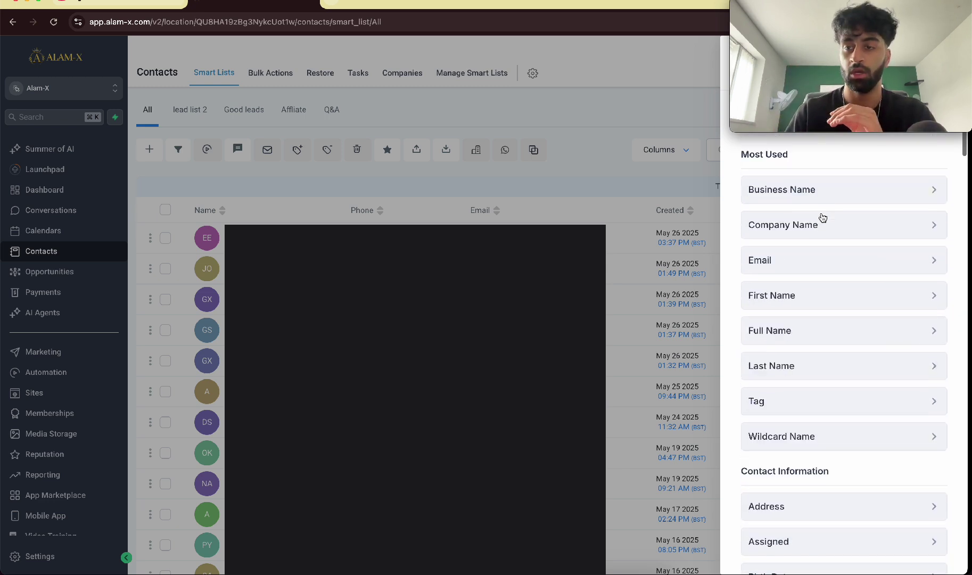
{"action": "left_click", "coordinate": [817, 402]}
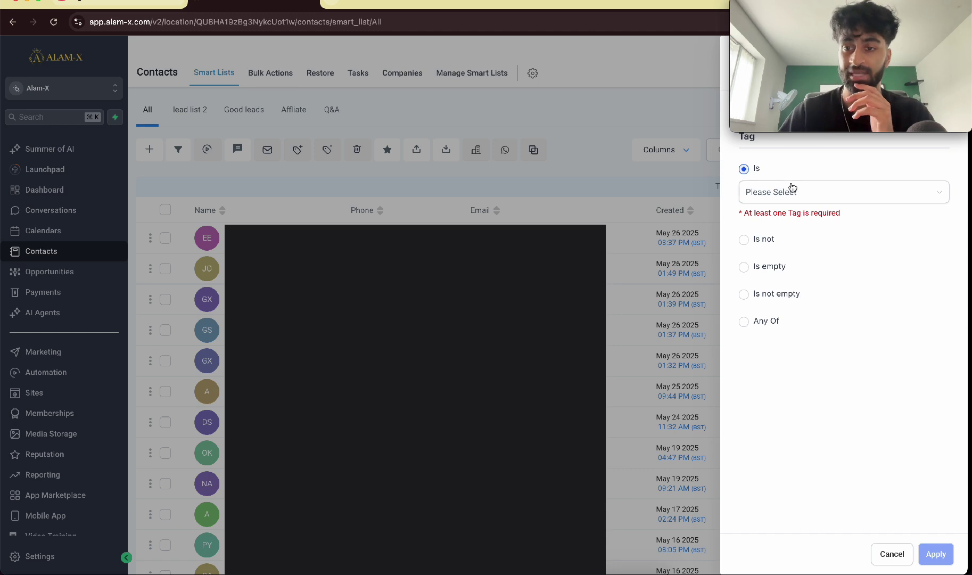
{"action": "left_click", "coordinate": [777, 196]}
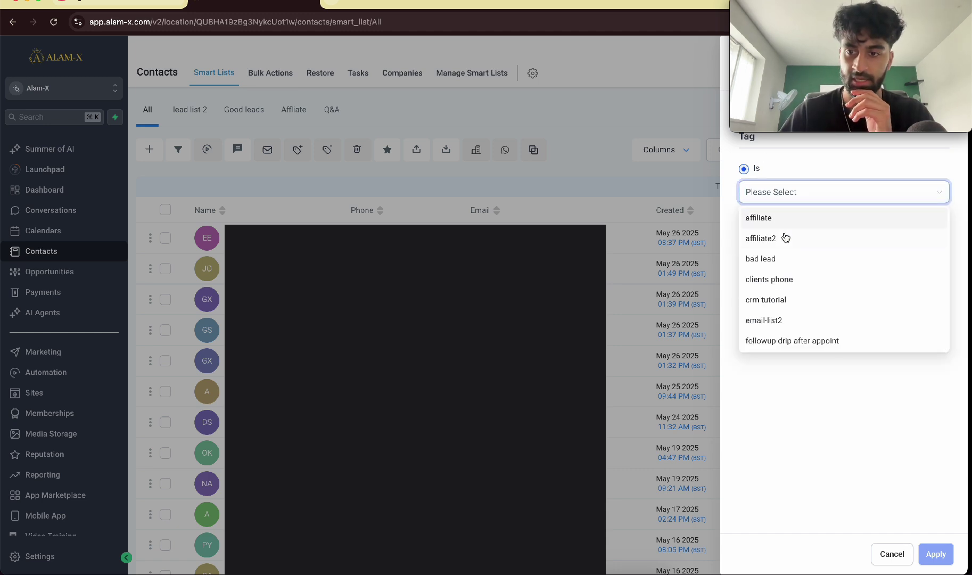
{"action": "scroll", "coordinate": [795, 307], "scroll_direction": "down", "scroll_amount": 1}
{"action": "scroll", "coordinate": [794, 307], "scroll_direction": "down", "scroll_amount": 2}
{"action": "scroll", "coordinate": [788, 298], "scroll_direction": "up", "scroll_amount": 2}
{"action": "left_click", "coordinate": [780, 284]}
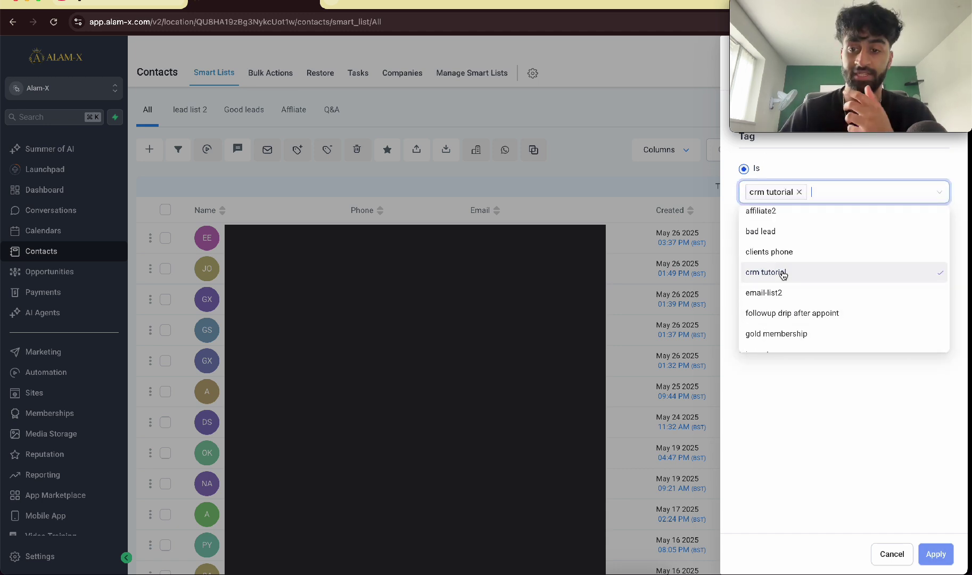
{"action": "left_click", "coordinate": [768, 436]}
{"action": "left_click", "coordinate": [936, 554]}
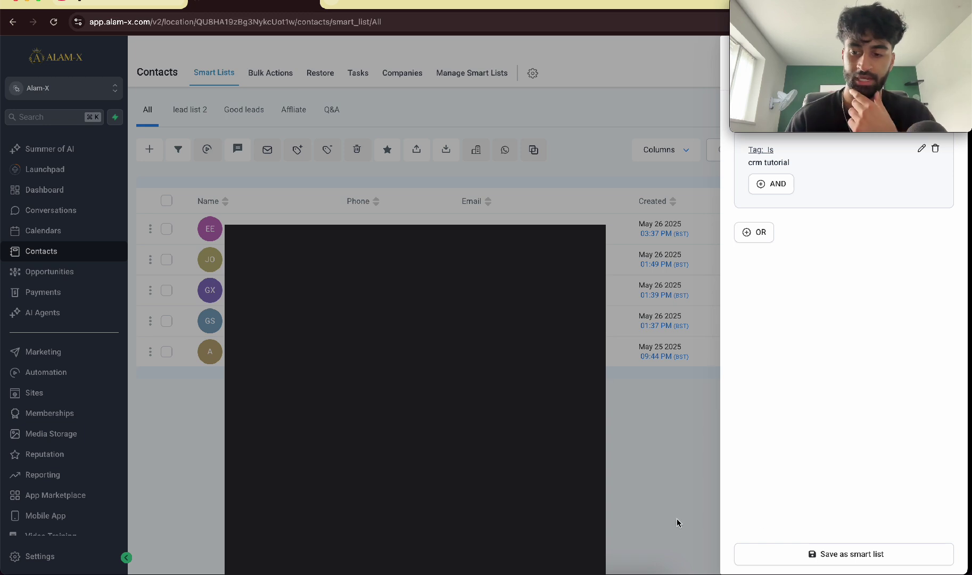
Step: Save the filtered contacts as a smart list named "crm tutorial" and return to the list of all contacts
{"action": "left_click", "coordinate": [851, 556]}
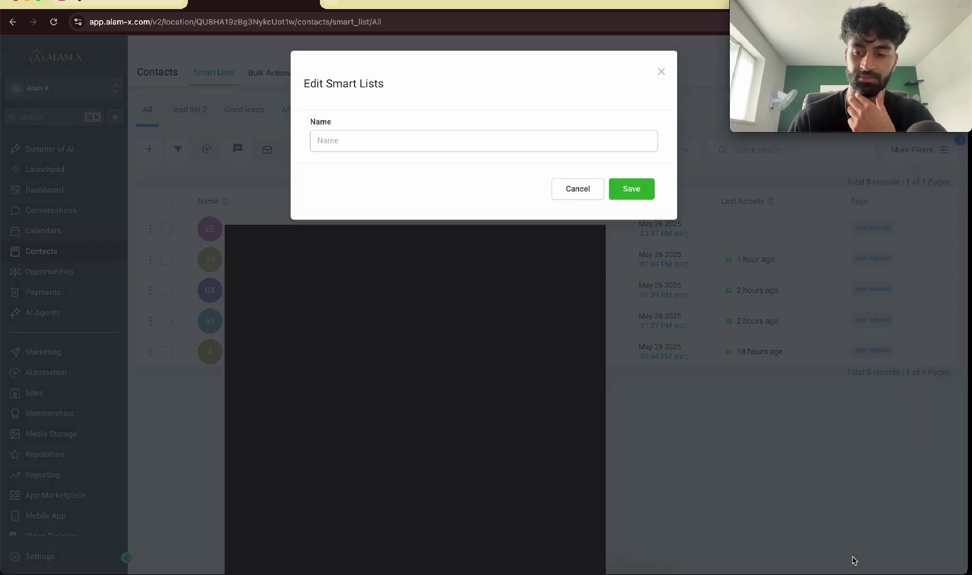
{"action": "left_click", "coordinate": [463, 135]}
{"action": "type", "text": "crm tutorial"}
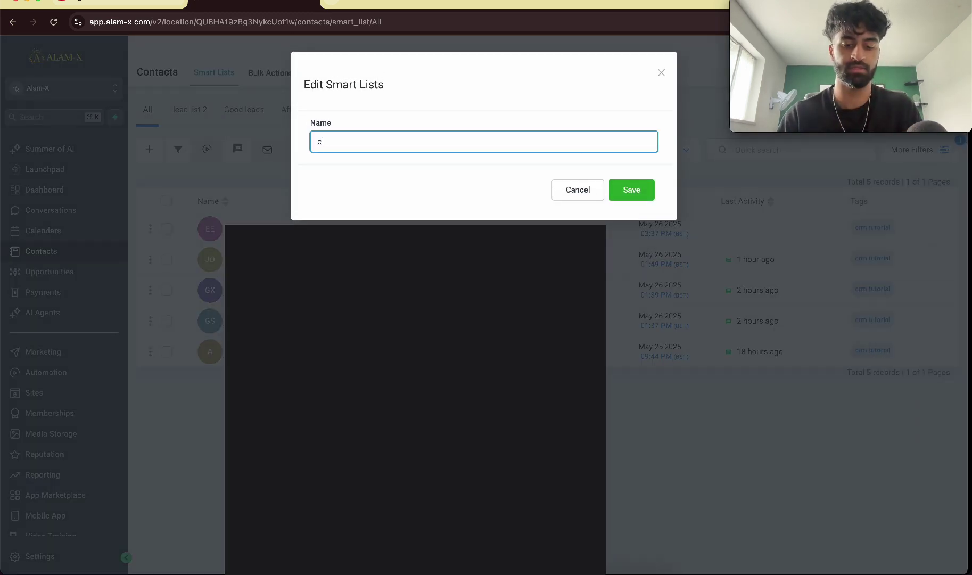
{"action": "left_click", "coordinate": [637, 184]}
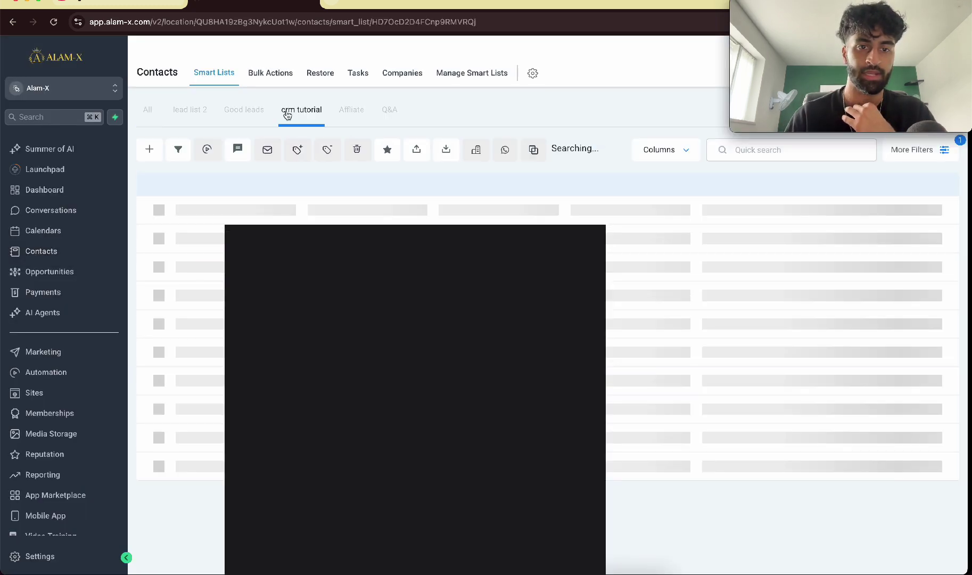
{"action": "left_click", "coordinate": [152, 114]}
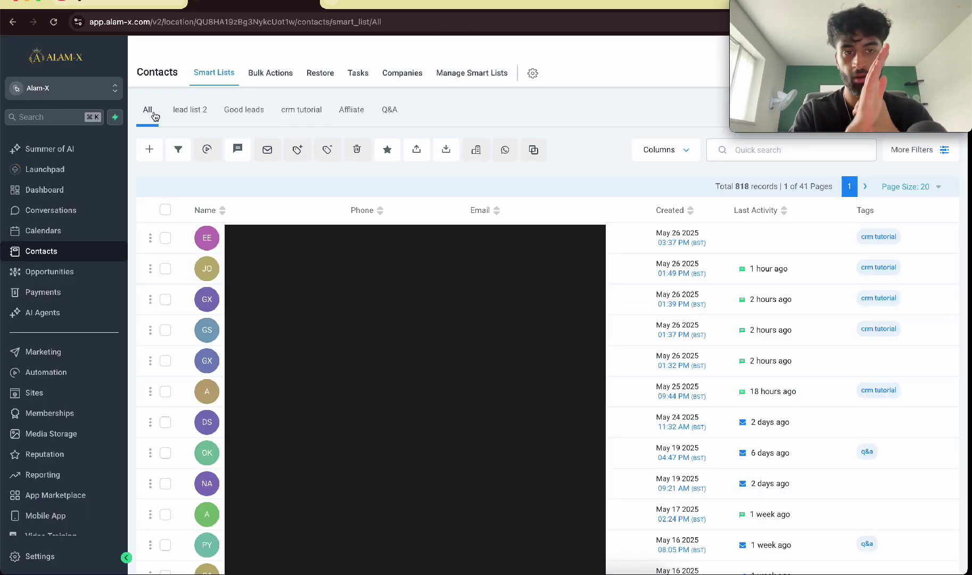
Step: View the "crm tutorial" smart list, select all of its contacts, and go back to the full contacts list
{"action": "left_click", "coordinate": [307, 117]}
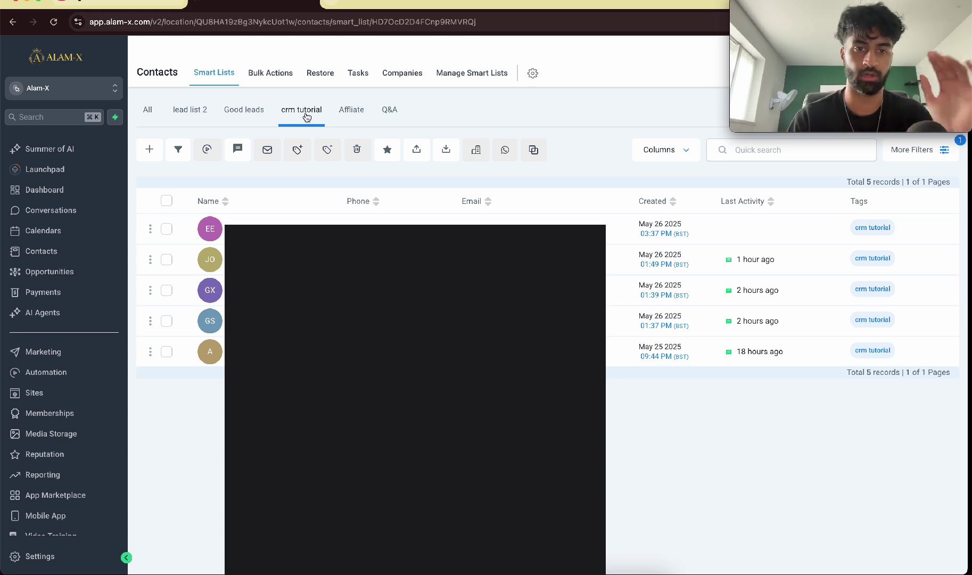
{"action": "left_click", "coordinate": [169, 201]}
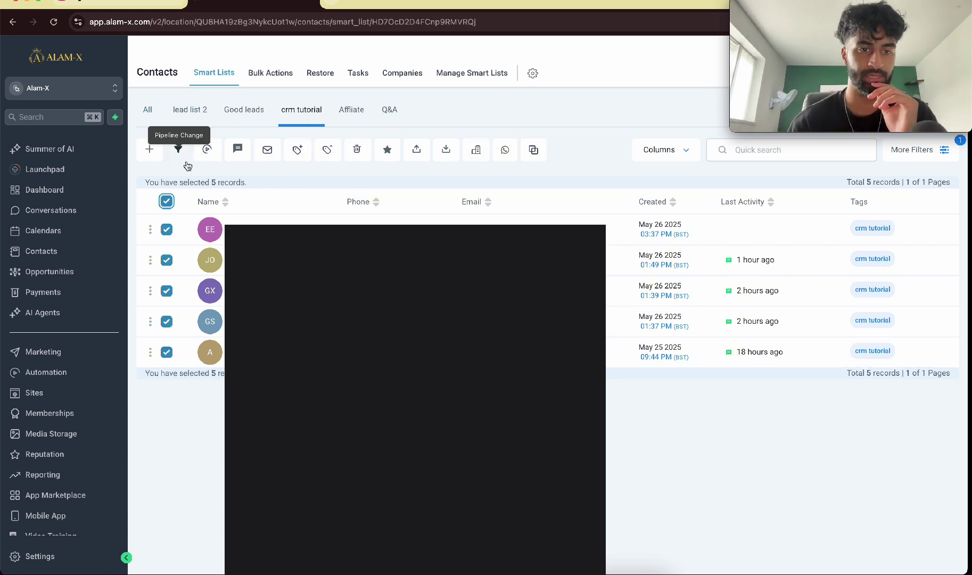
{"action": "left_click", "coordinate": [149, 112]}
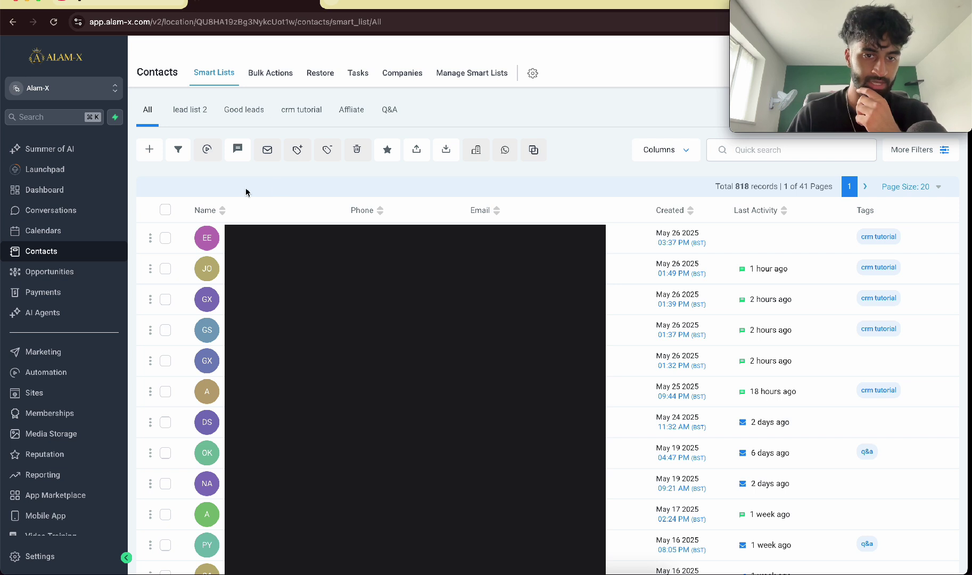
Step: Show the Additional Emails and Additional Phones columns in the full contacts table and hide both again
{"action": "left_click", "coordinate": [667, 154]}
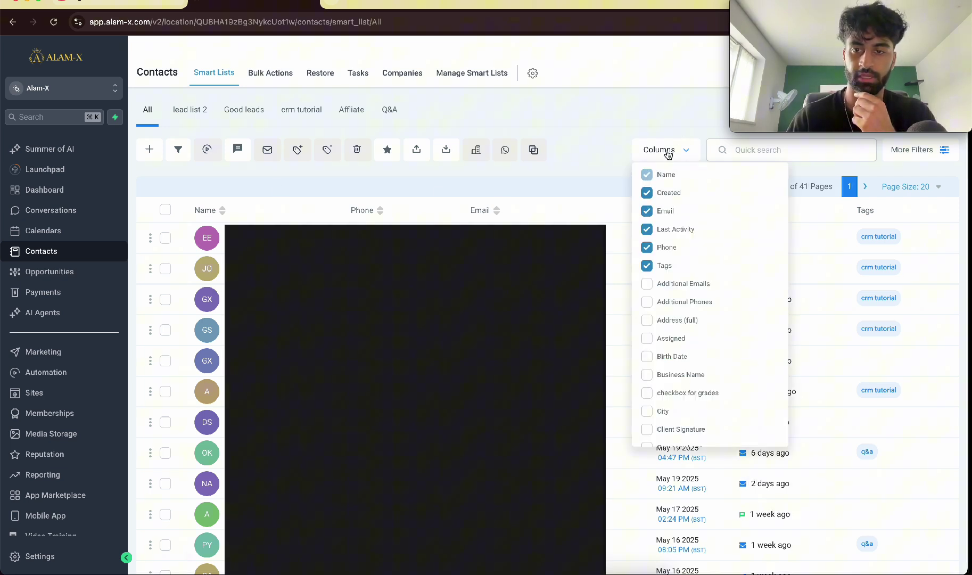
{"action": "left_click", "coordinate": [647, 284]}
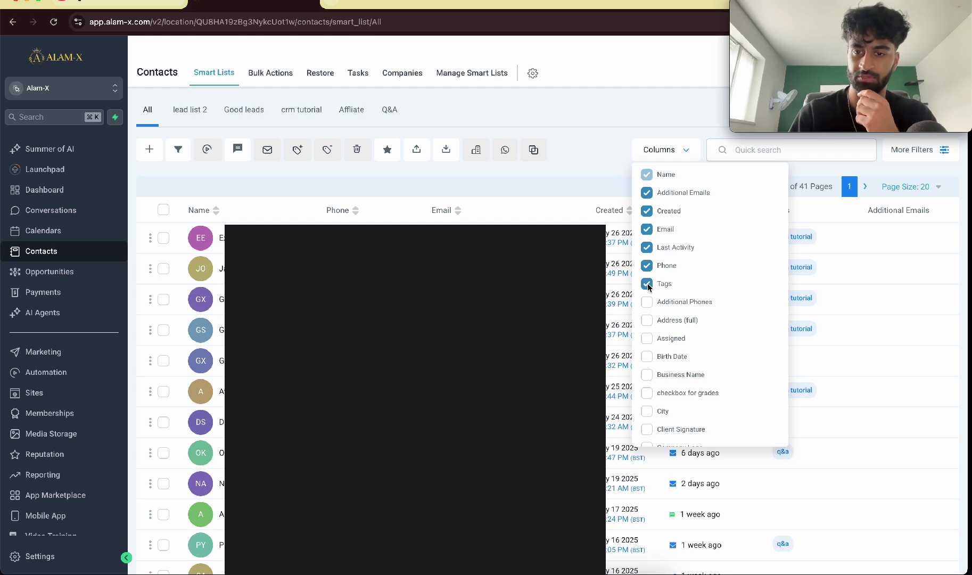
{"action": "left_click", "coordinate": [647, 285]}
{"action": "left_click", "coordinate": [648, 286]}
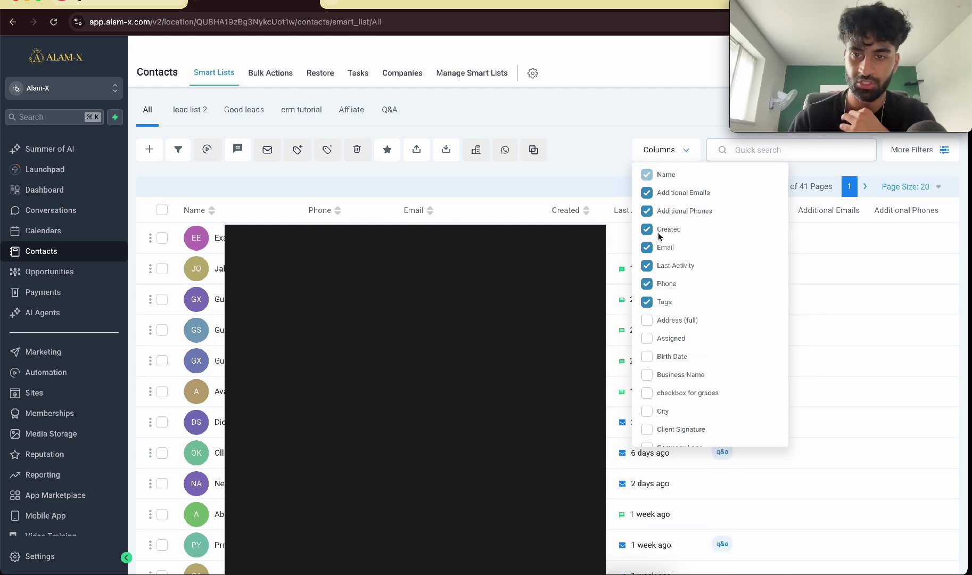
{"action": "left_click", "coordinate": [650, 194]}
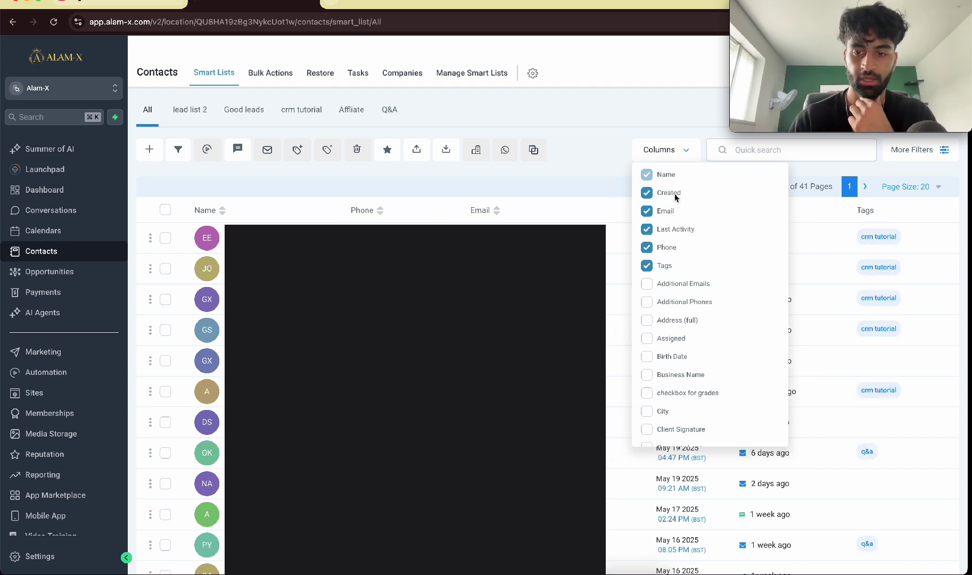
Step: Show the Time Zone column in the full contacts table
{"action": "scroll", "coordinate": [673, 341], "scroll_direction": "down", "scroll_amount": 10}
{"action": "scroll", "coordinate": [672, 340], "scroll_direction": "up", "scroll_amount": 10}
{"action": "scroll", "coordinate": [673, 341], "scroll_direction": "down", "scroll_amount": 10}
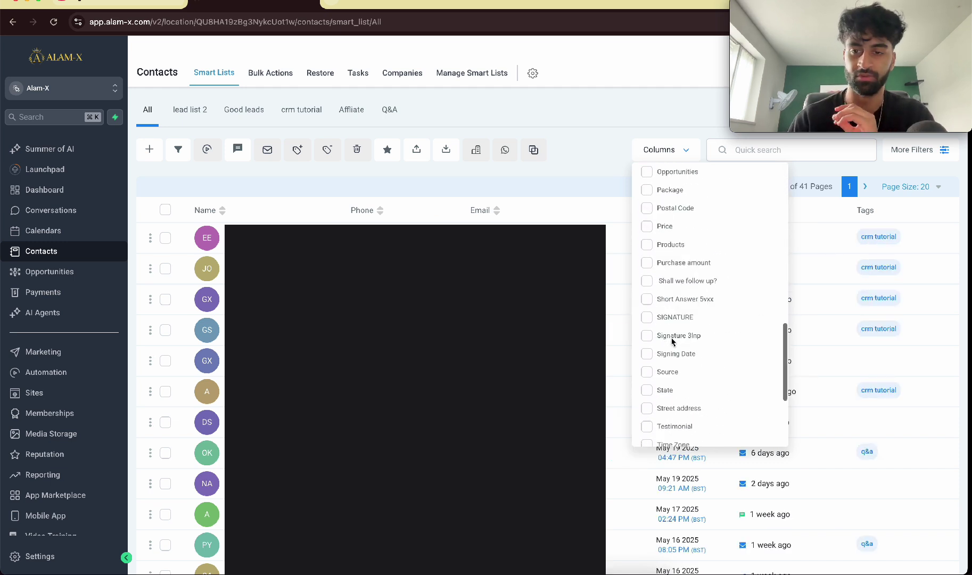
{"action": "scroll", "coordinate": [672, 341], "scroll_direction": "down", "scroll_amount": 5}
{"action": "left_click", "coordinate": [647, 287]}
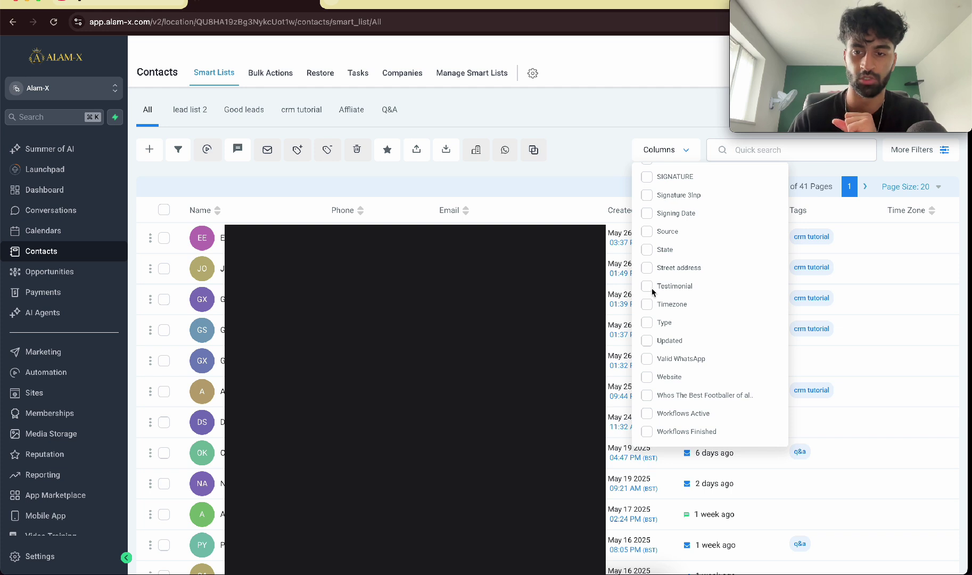
{"action": "left_click", "coordinate": [568, 168]}
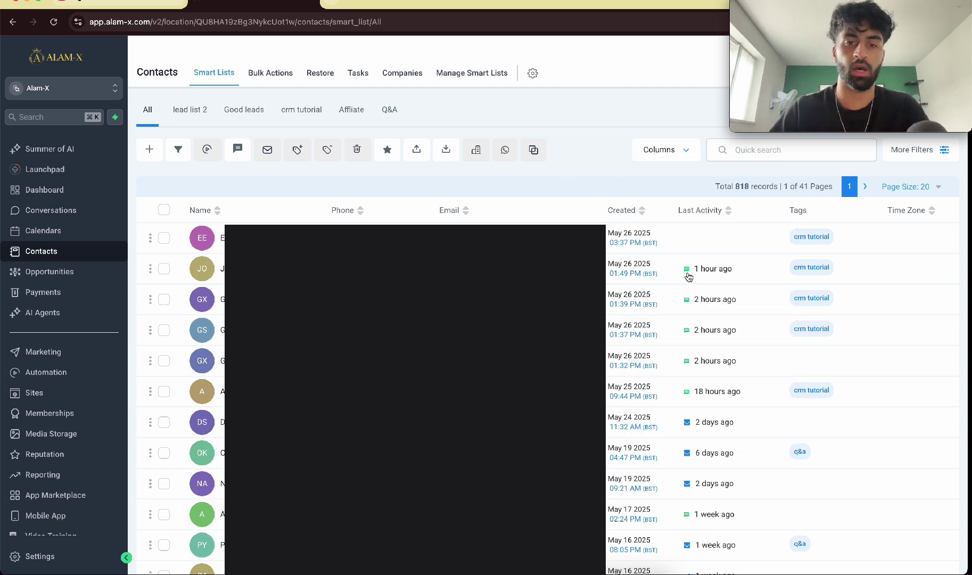
Step: Reorder the smart lists in the smart list management view by swapping "lead list 2" with "Affliate"
{"action": "left_click", "coordinate": [190, 110]}
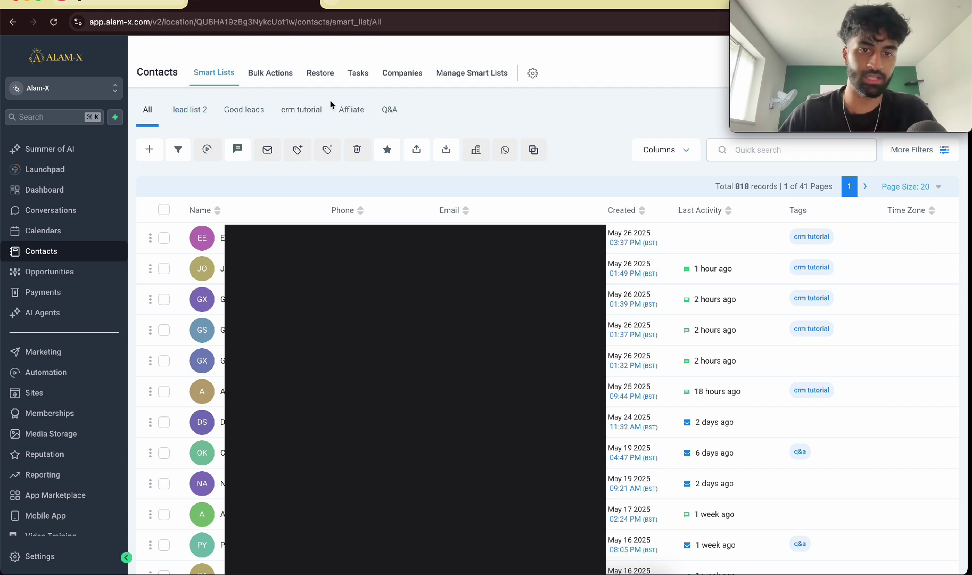
{"action": "left_click", "coordinate": [459, 82]}
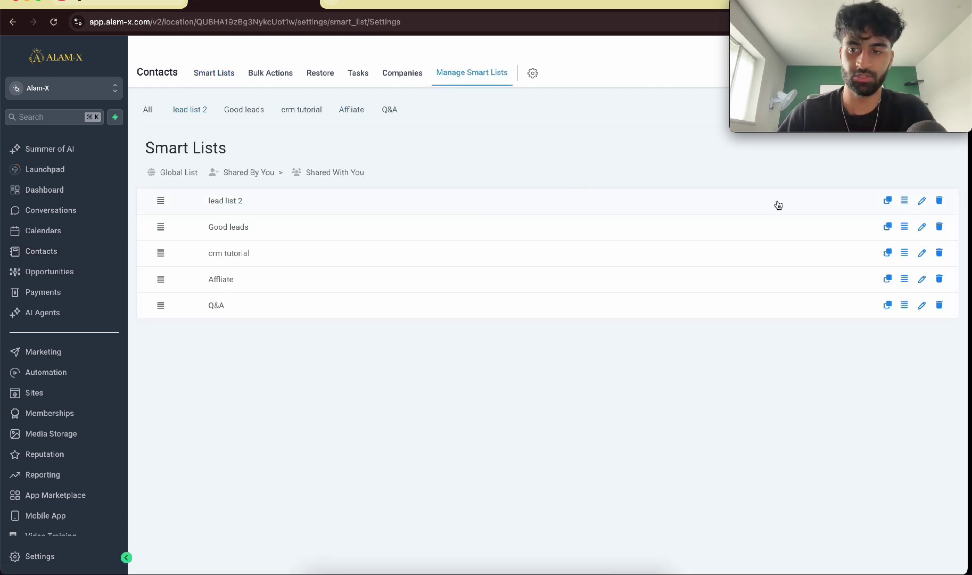
{"action": "mouse_move", "coordinate": [167, 203]}
{"action": "left_mouse_down"}
{"action": "mouse_move", "coordinate": [158, 265]}
{"action": "mouse_move", "coordinate": [163, 212]}
{"action": "left_mouse_up"}
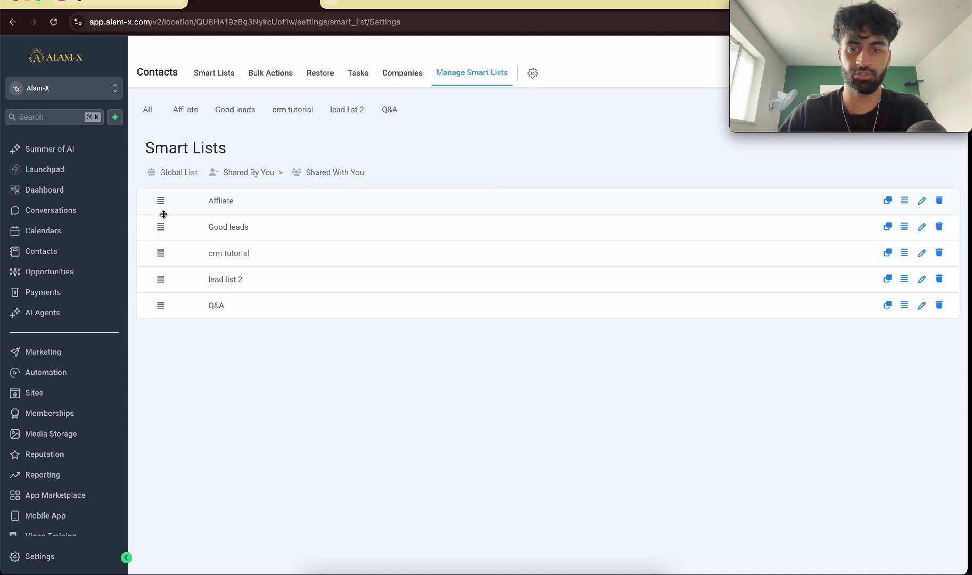
Step: Share the "Affliate" smart list with all users as a global list and save the sharing settings
{"action": "left_click", "coordinate": [904, 201]}
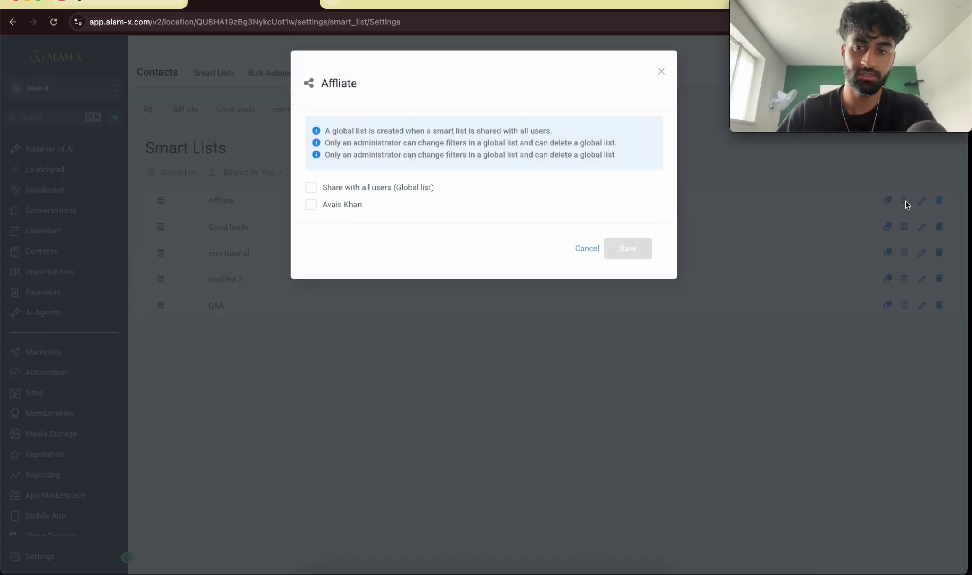
{"action": "left_click", "coordinate": [360, 192]}
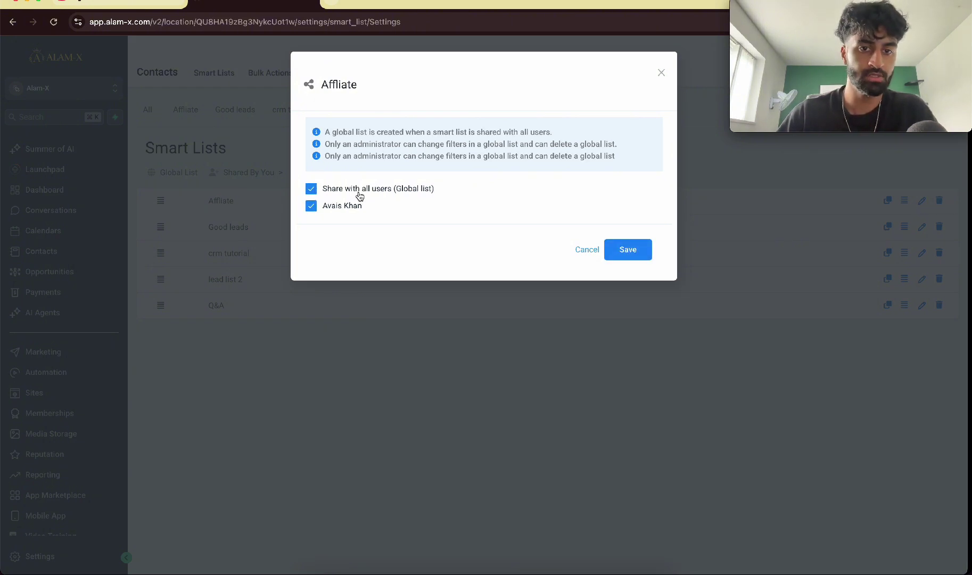
{"action": "left_click", "coordinate": [628, 250]}
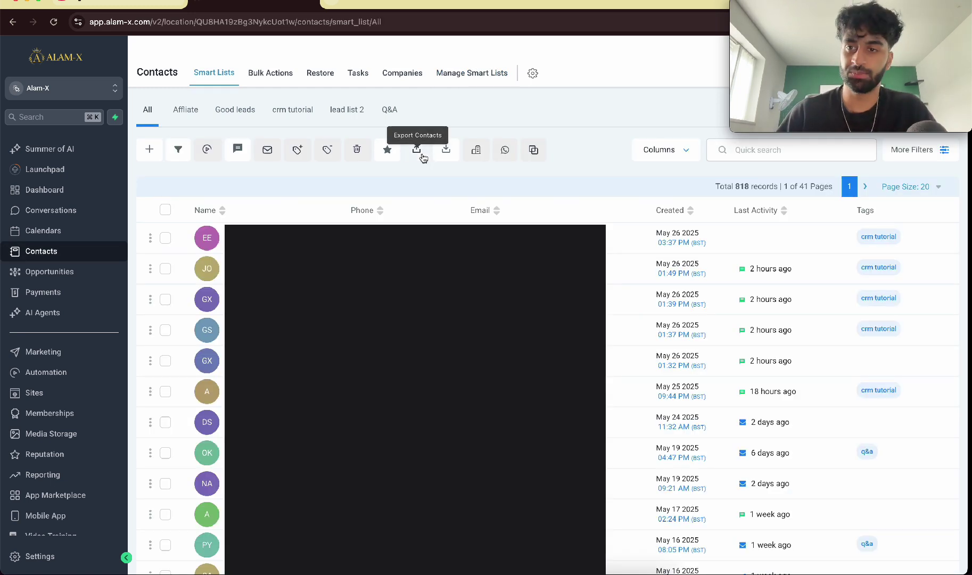
Step: Select all contacts in the "crm tutorial" smart list and export them to a CSV file
{"action": "left_click", "coordinate": [296, 112]}
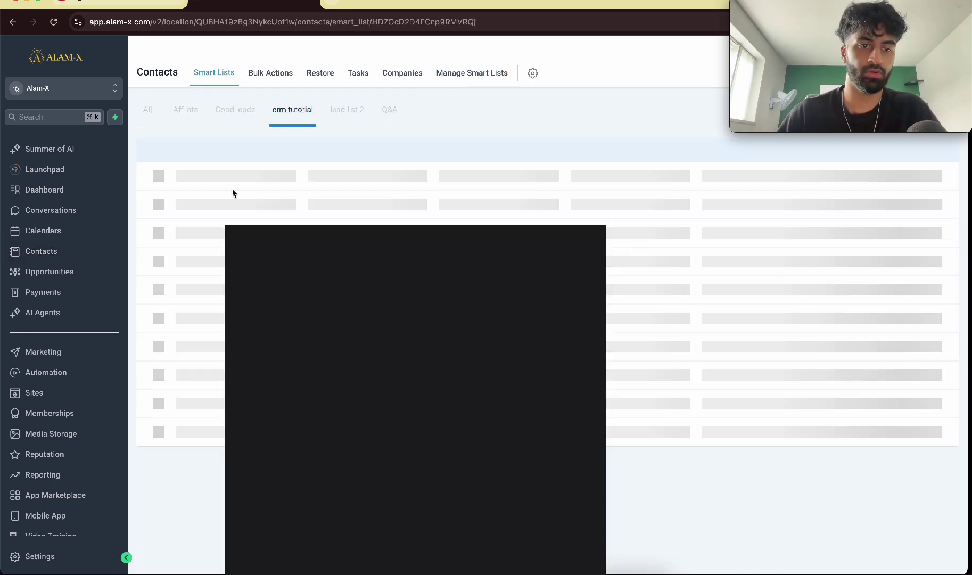
{"action": "left_click", "coordinate": [167, 202]}
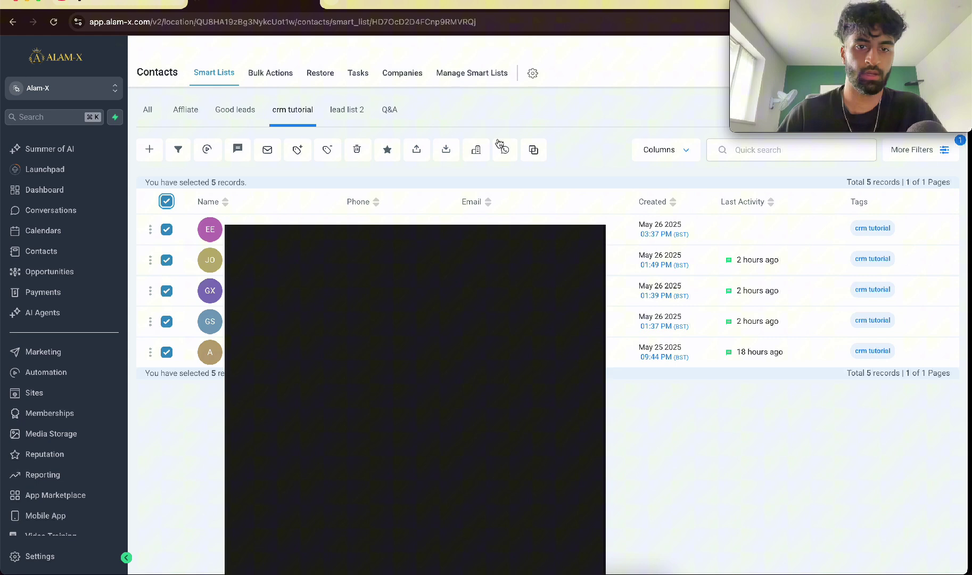
{"action": "left_click", "coordinate": [417, 151]}
{"action": "left_click", "coordinate": [506, 184]}
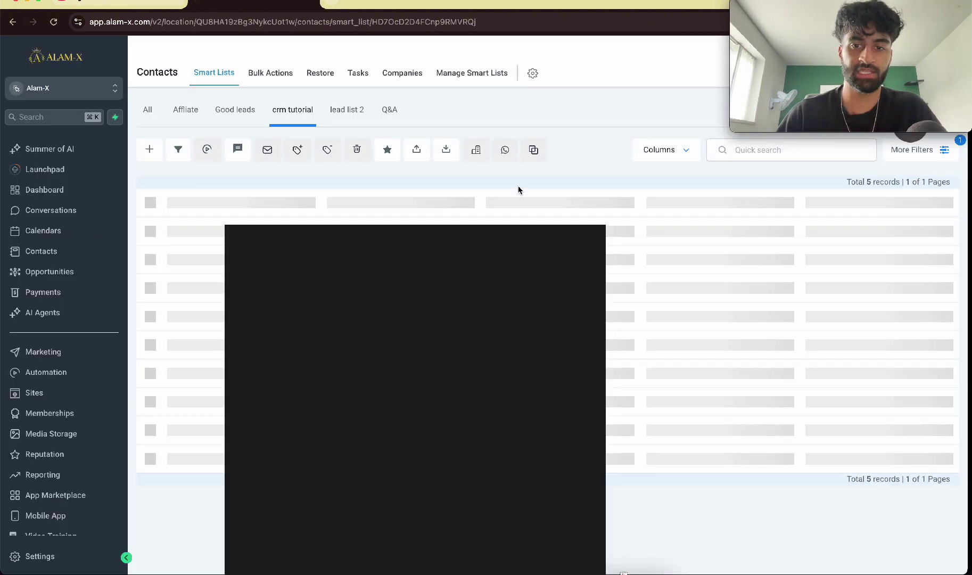
Step: Open the downloaded "crm tutorial" CSV in the spreadsheet app, look across its contact columns, and close it to return to the CRM
{"action": "left_click_drag", "start_coordinate": [475, 37], "coordinate": [90, 37]}
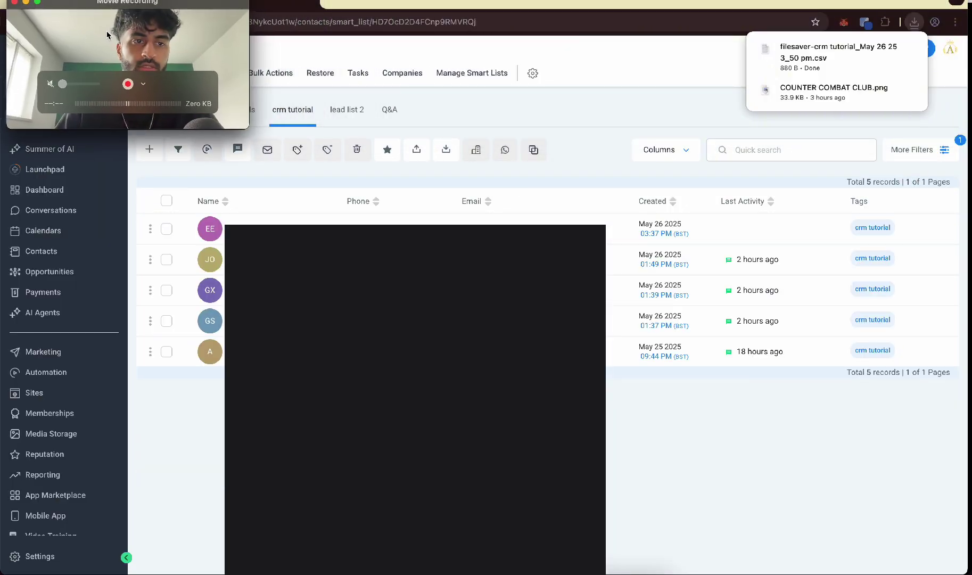
{"action": "left_click", "coordinate": [818, 58]}
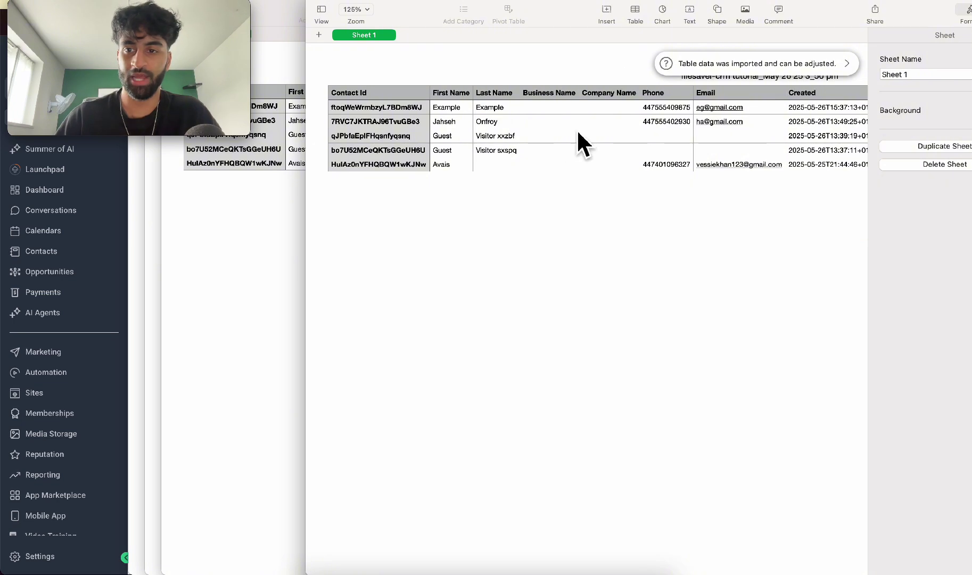
{"action": "scroll", "coordinate": [576, 129], "scroll_direction": "right", "scroll_amount": 5}
{"action": "scroll", "coordinate": [576, 130], "scroll_direction": "left", "scroll_amount": 5}
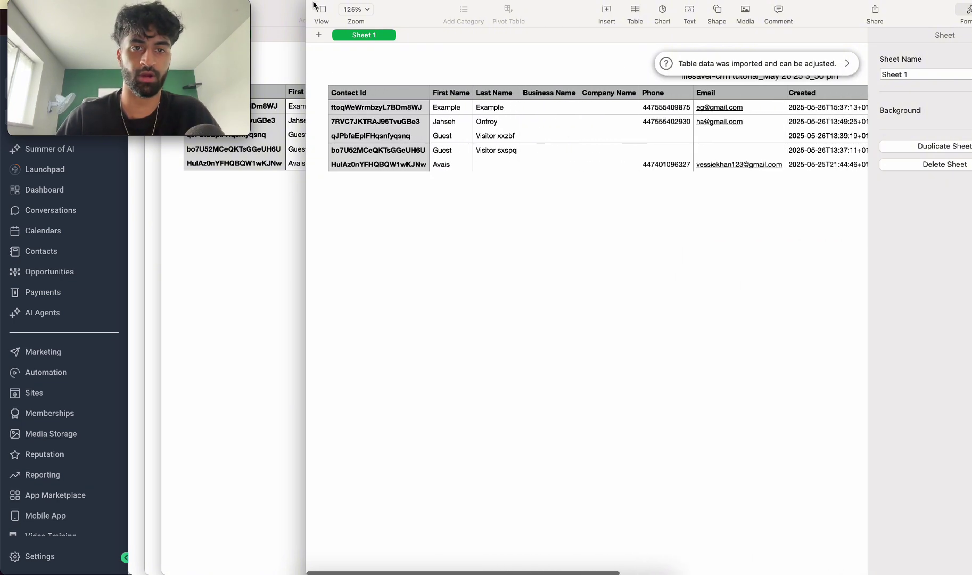
{"action": "left_click_drag", "start_coordinate": [314, 6], "coordinate": [137, 6]}
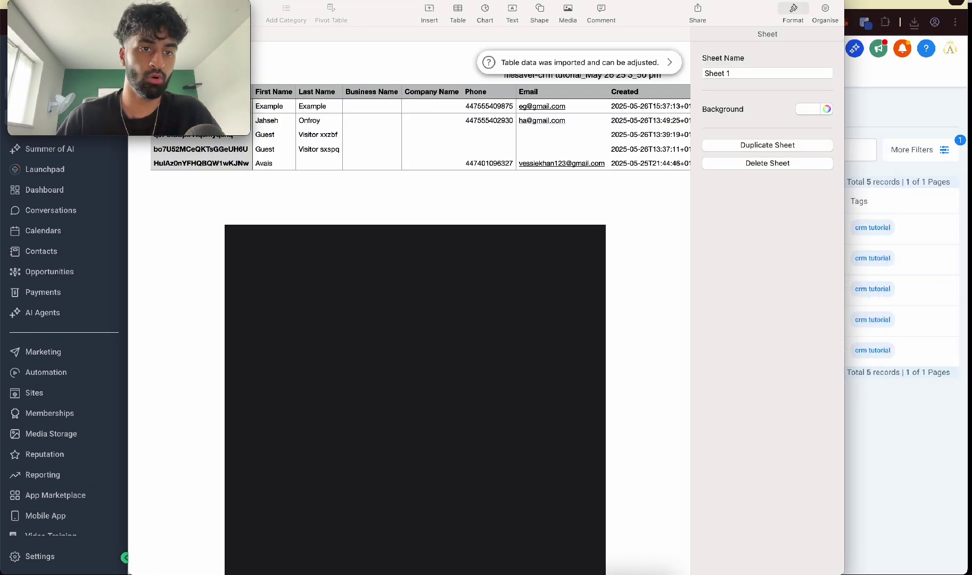
{"action": "left_click", "coordinate": [136, 1]}
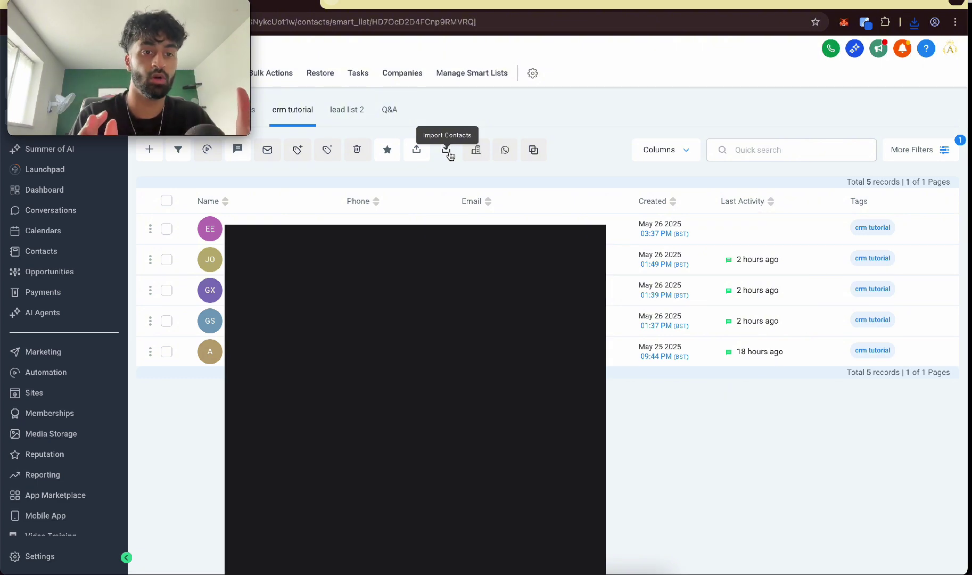
Step: Look through the smart lists and select all contacts in "lead list 2"
{"action": "left_click", "coordinate": [148, 110]}
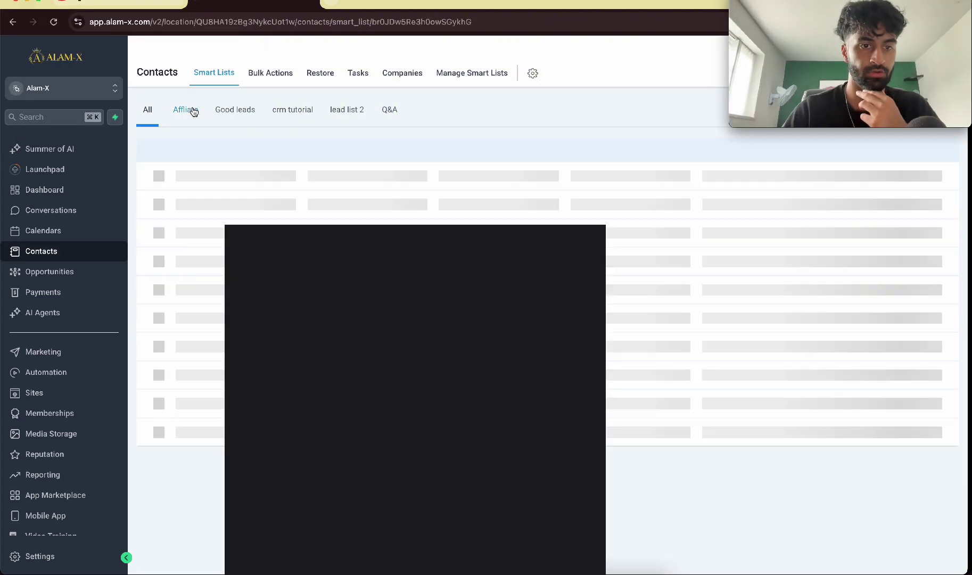
{"action": "left_click", "coordinate": [189, 109]}
{"action": "left_click", "coordinate": [347, 111]}
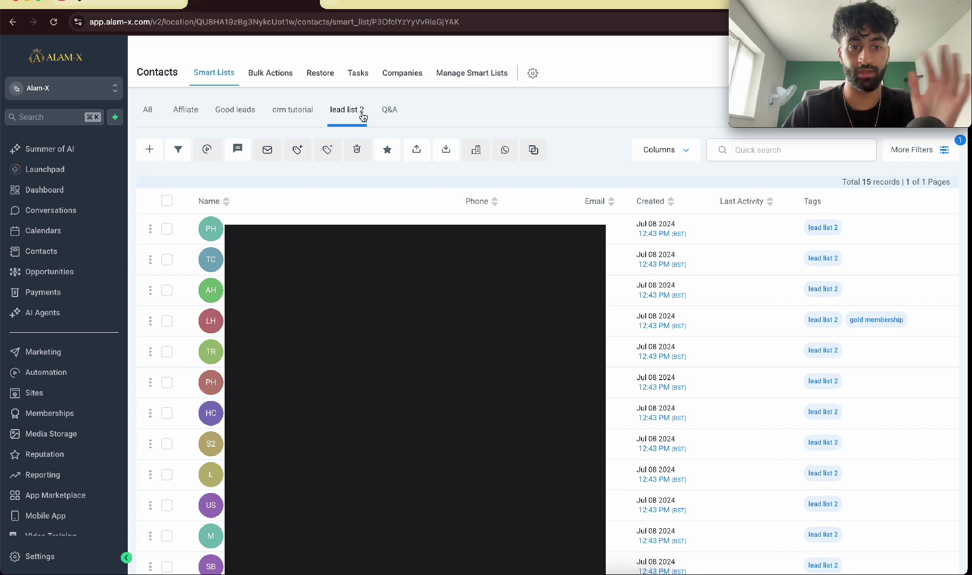
{"action": "left_click", "coordinate": [167, 200]}
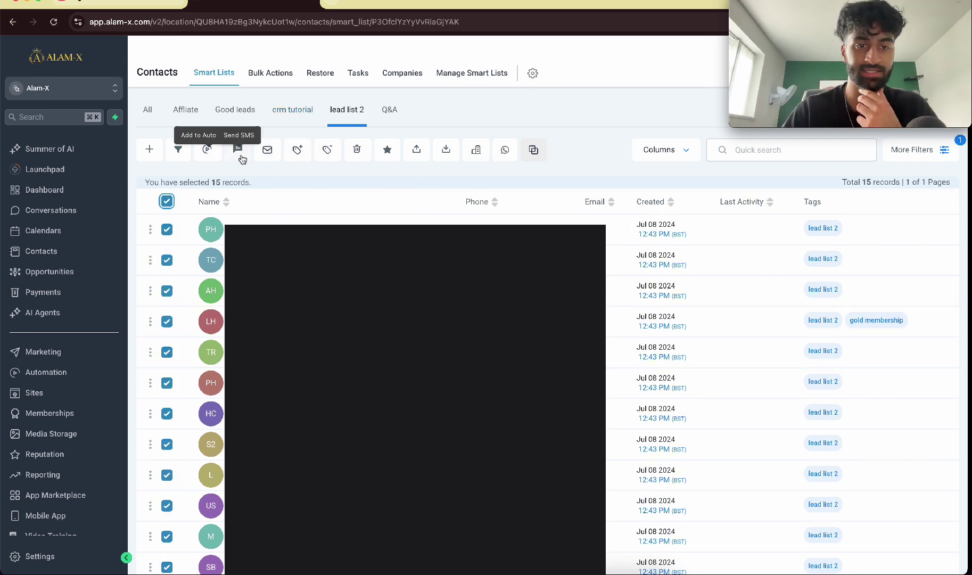
Step: Select every record across all pages of the "Good leads" smart list and start a bulk email to them
{"action": "left_click", "coordinate": [252, 118]}
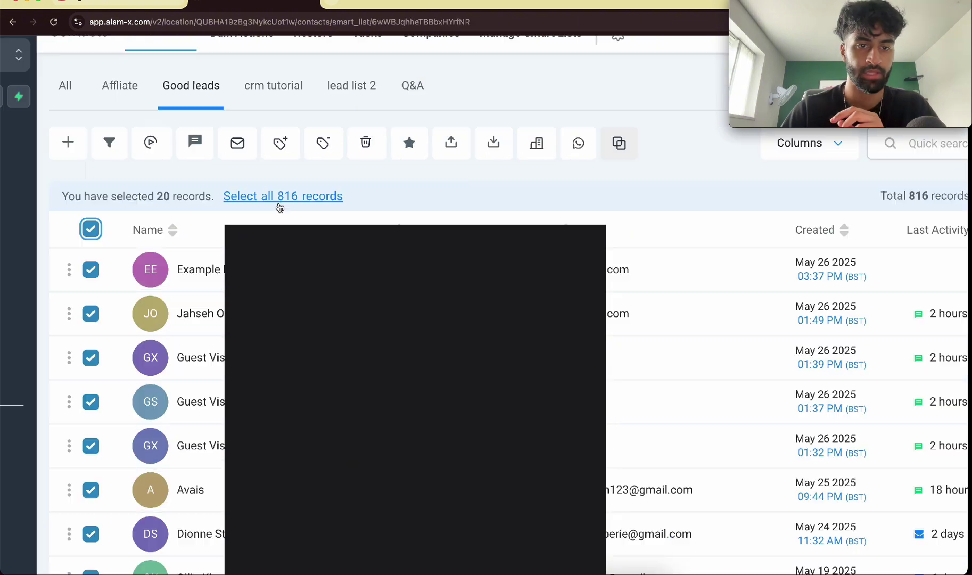
{"action": "left_click", "coordinate": [310, 186]}
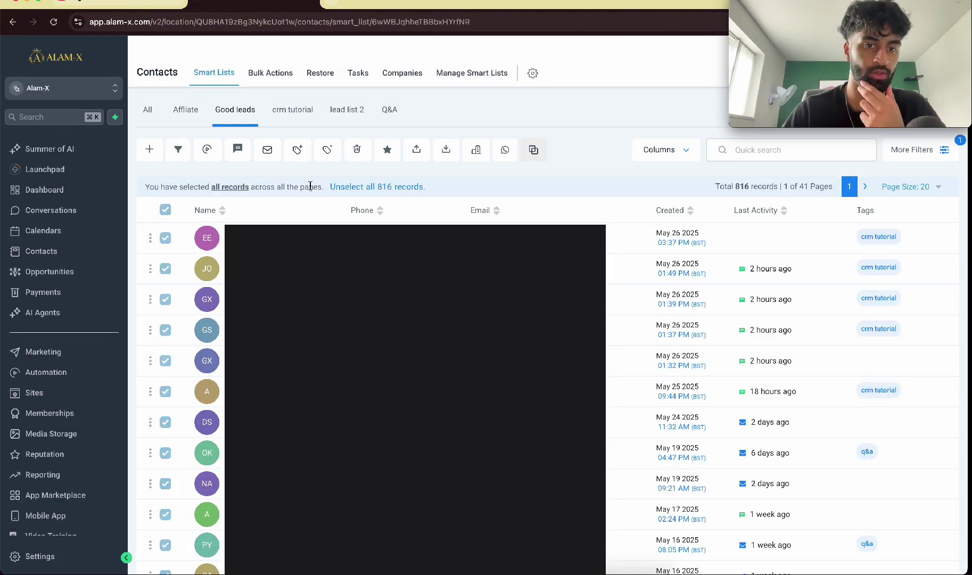
{"action": "left_click", "coordinate": [268, 150]}
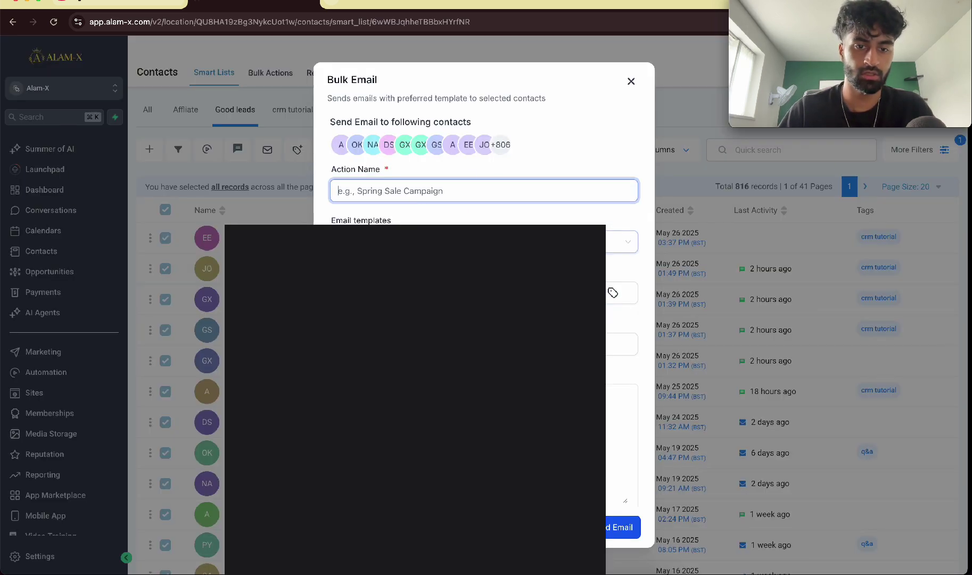
Step: Try setting the bulk email to send in drip mode with a batch quantity of 50, and cancel the email
{"action": "scroll", "coordinate": [398, 339], "scroll_direction": "down", "scroll_amount": 5}
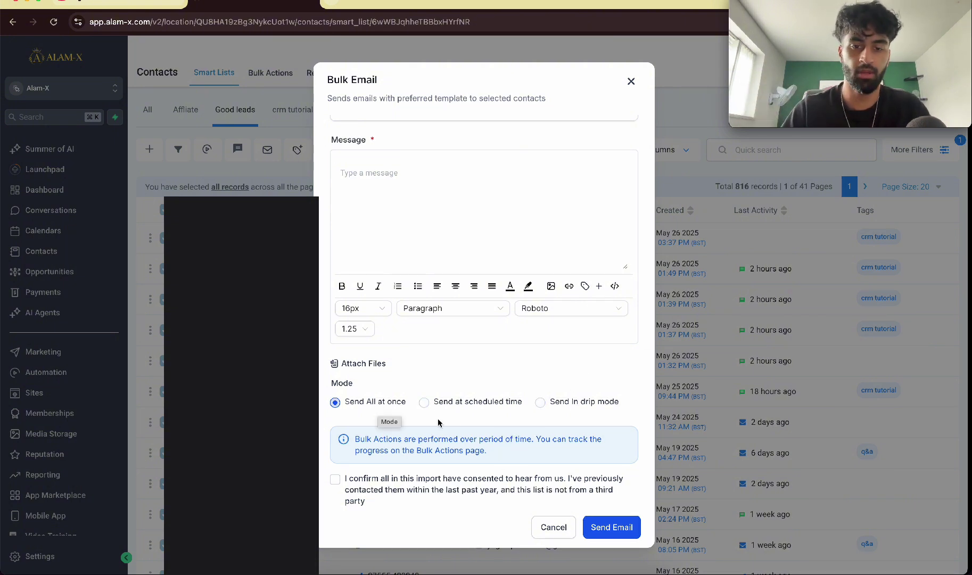
{"action": "left_click", "coordinate": [540, 402]}
{"action": "scroll", "coordinate": [555, 406], "scroll_direction": "down", "scroll_amount": 3}
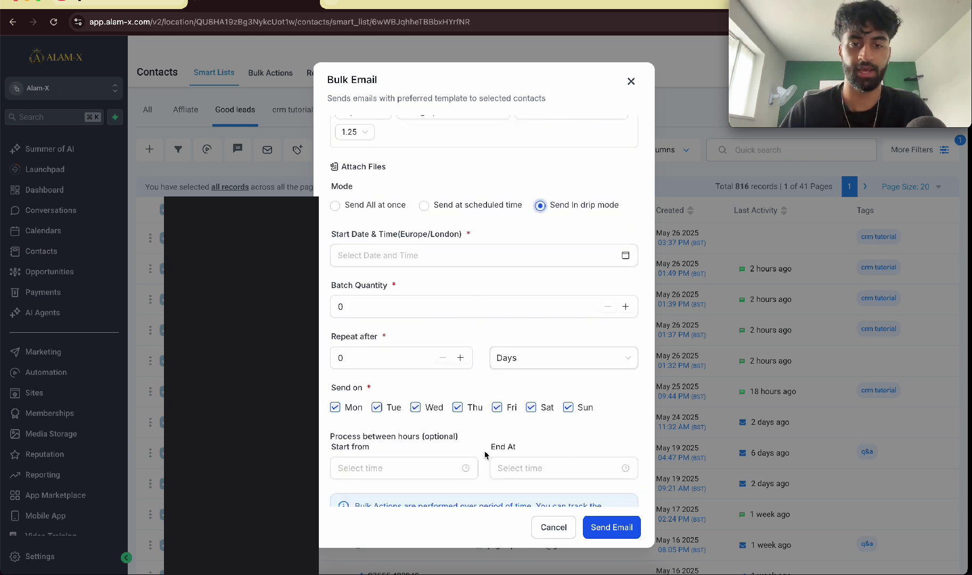
{"action": "scroll", "coordinate": [418, 242], "scroll_direction": "down", "scroll_amount": 2}
{"action": "left_click", "coordinate": [406, 233]}
{"action": "key", "text": "BackSpace"}
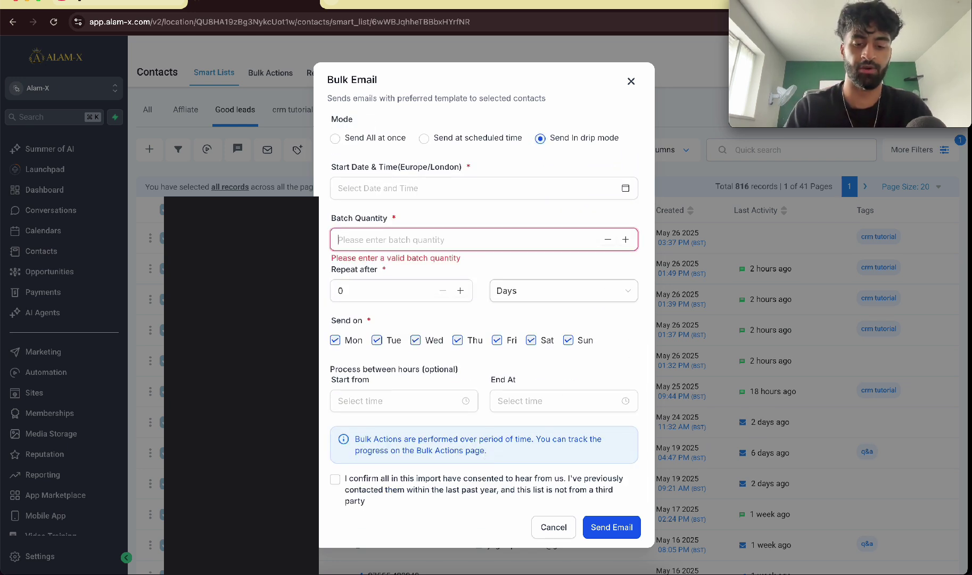
{"action": "type", "text": "50"}
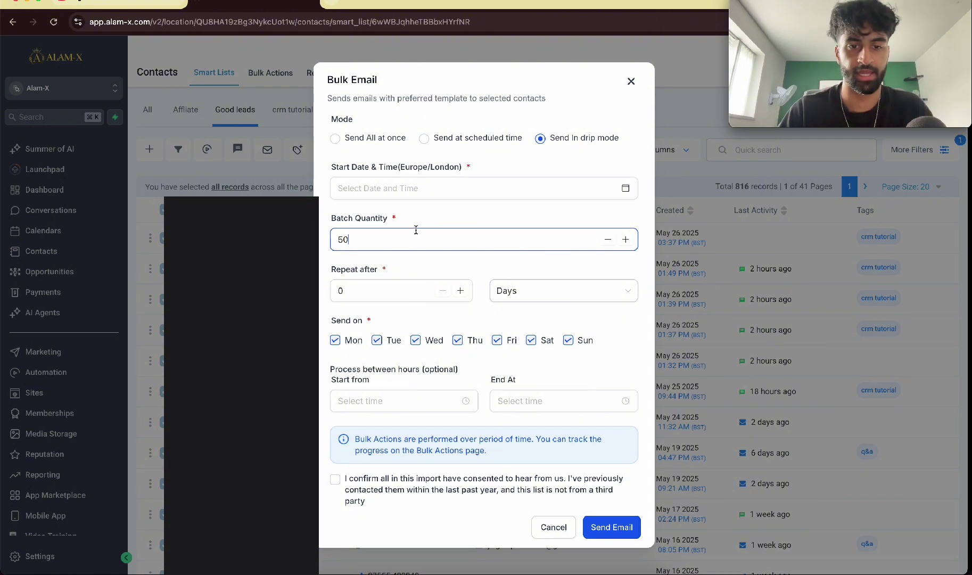
{"action": "left_click", "coordinate": [390, 293]}
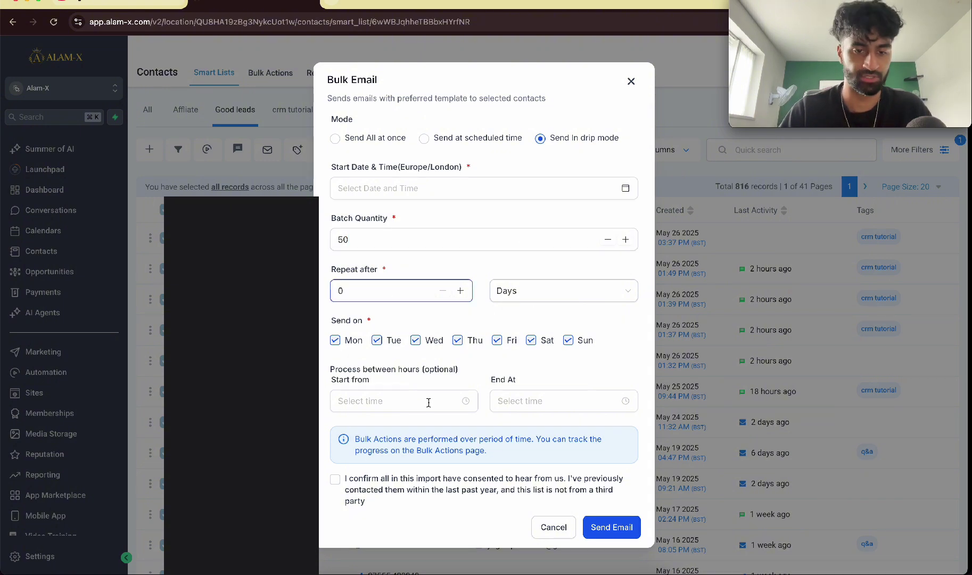
{"action": "left_click", "coordinate": [569, 531]}
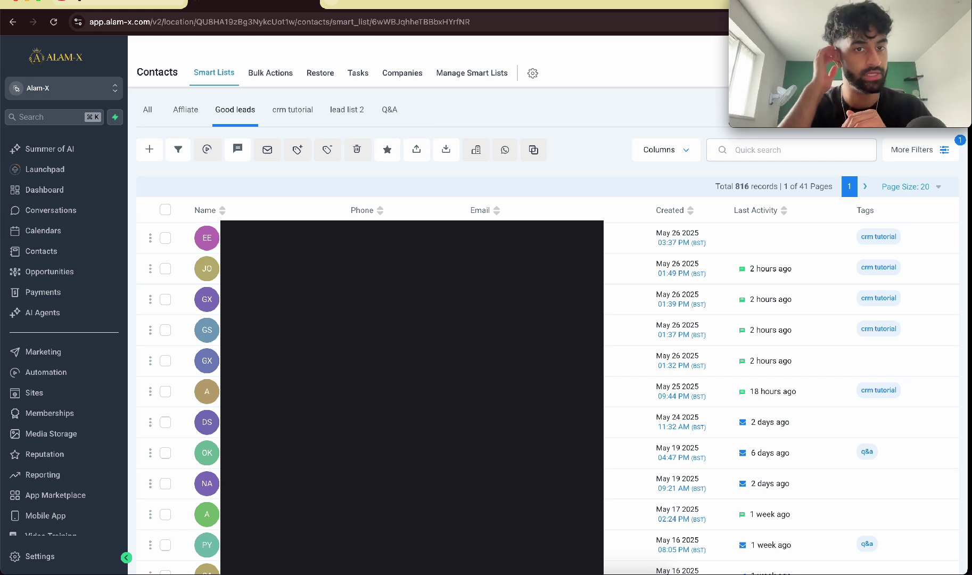
Step: Open the first contact in the "Good leads" list, look through its detail fields, and return to the smart lists
{"action": "left_click", "coordinate": [232, 245]}
{"action": "scroll", "coordinate": [232, 245], "scroll_direction": "up", "scroll_amount": 3}
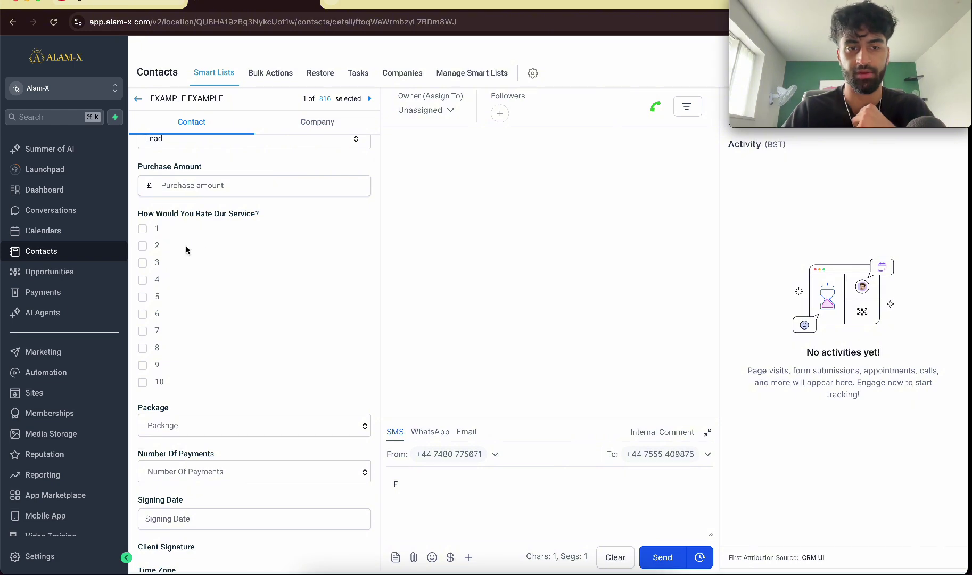
{"action": "scroll", "coordinate": [196, 254], "scroll_direction": "down", "scroll_amount": 5}
{"action": "scroll", "coordinate": [195, 253], "scroll_direction": "down", "scroll_amount": 8}
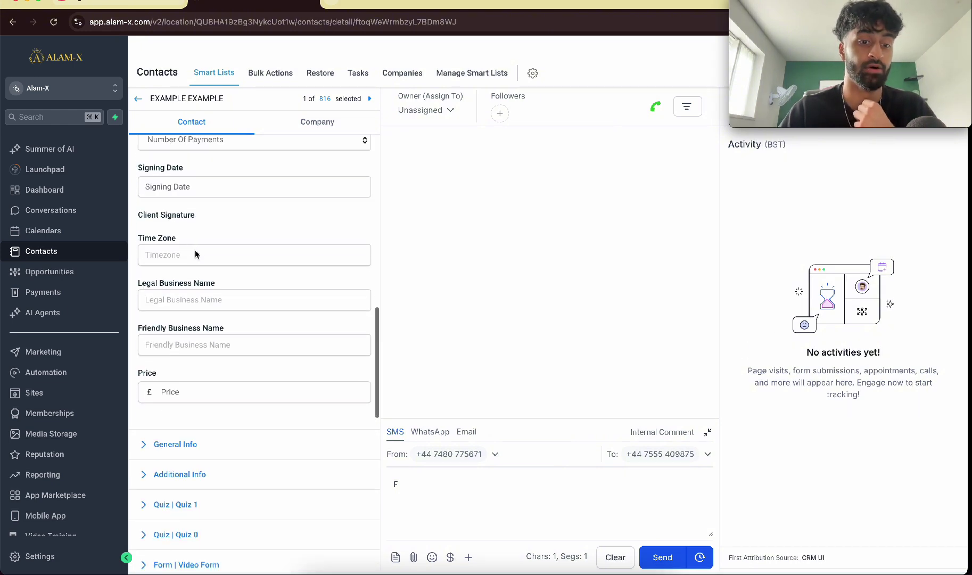
{"action": "scroll", "coordinate": [195, 254], "scroll_direction": "up", "scroll_amount": 20}
{"action": "left_click", "coordinate": [138, 99]}
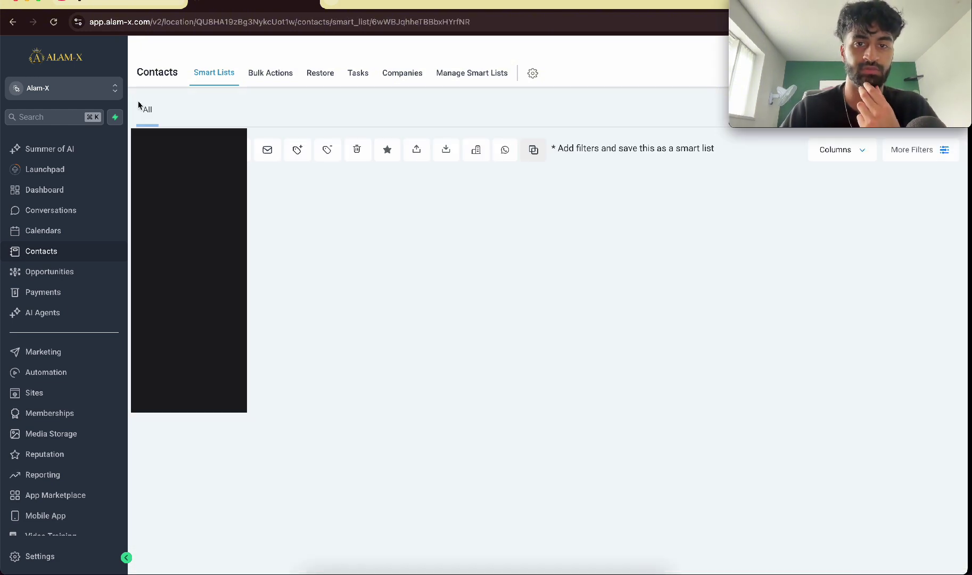
Step: Open the custom field settings and start a new custom field of type Dropdown (Single)
{"action": "left_click", "coordinate": [533, 73]}
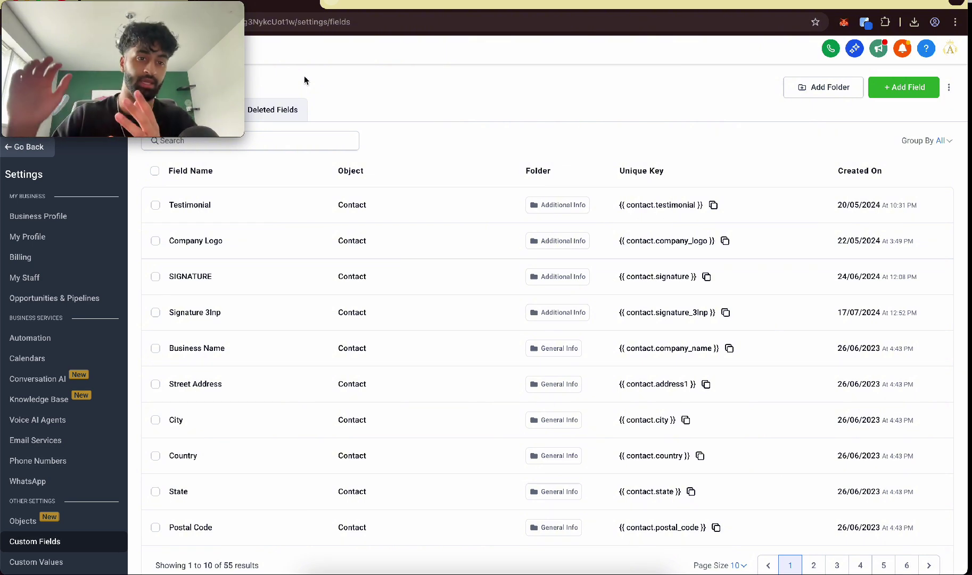
{"action": "left_click", "coordinate": [898, 97]}
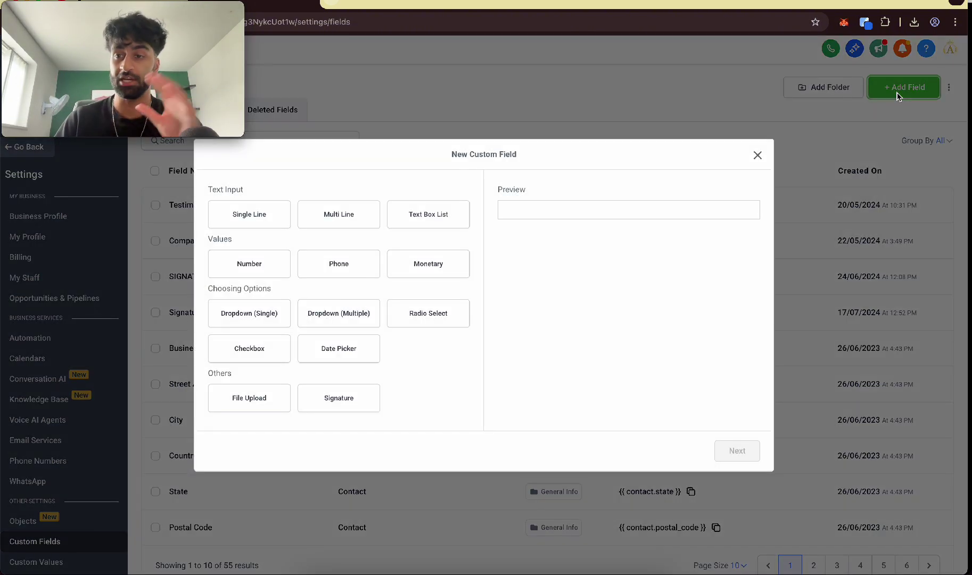
{"action": "left_click", "coordinate": [278, 214]}
{"action": "left_click", "coordinate": [267, 226]}
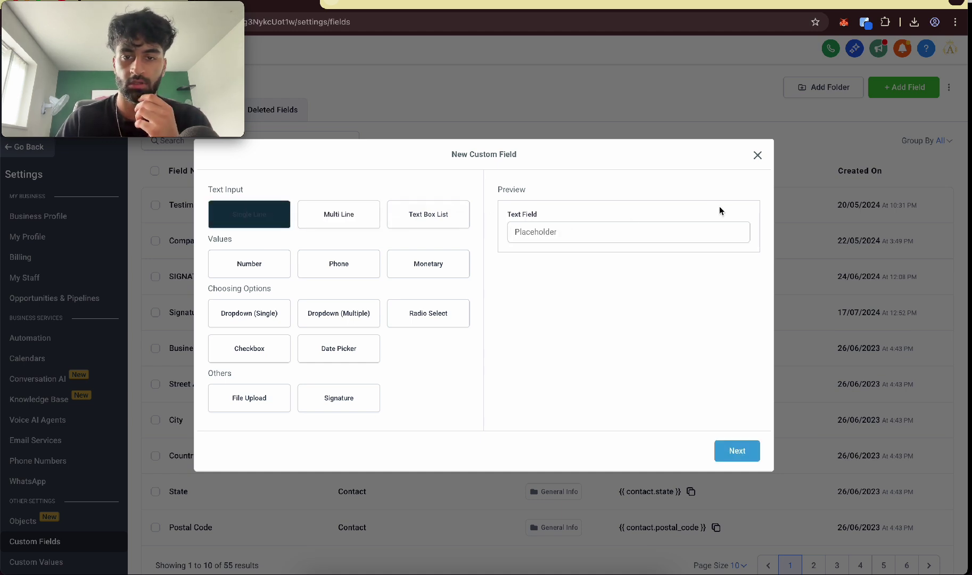
{"action": "left_click", "coordinate": [268, 320]}
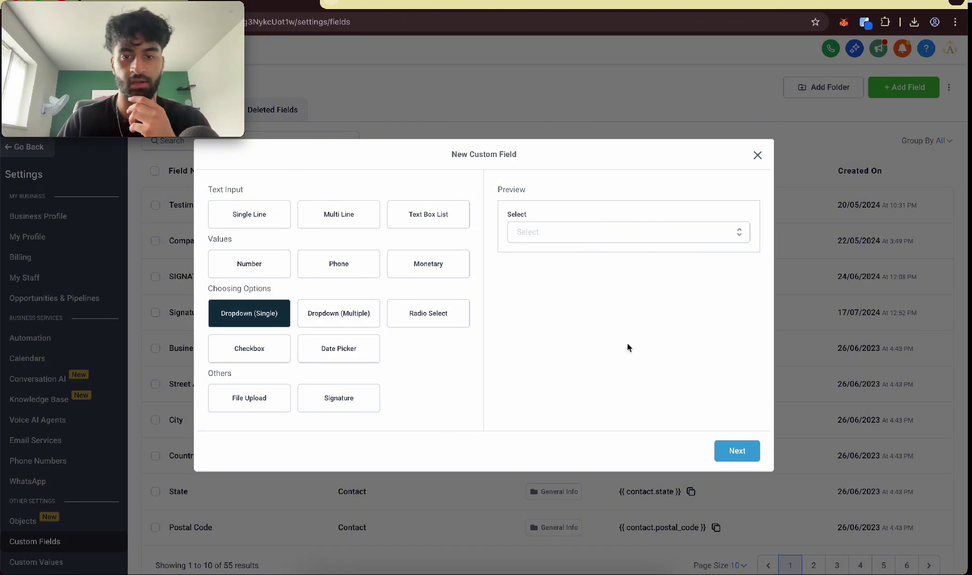
{"action": "left_click", "coordinate": [737, 450]}
Step: Complete the dropdown's options with "no", name the field "Are they subscribed", assign it to the Additional Info group, and save it
{"action": "left_click", "coordinate": [361, 371]}
{"action": "type", "text": "n"}
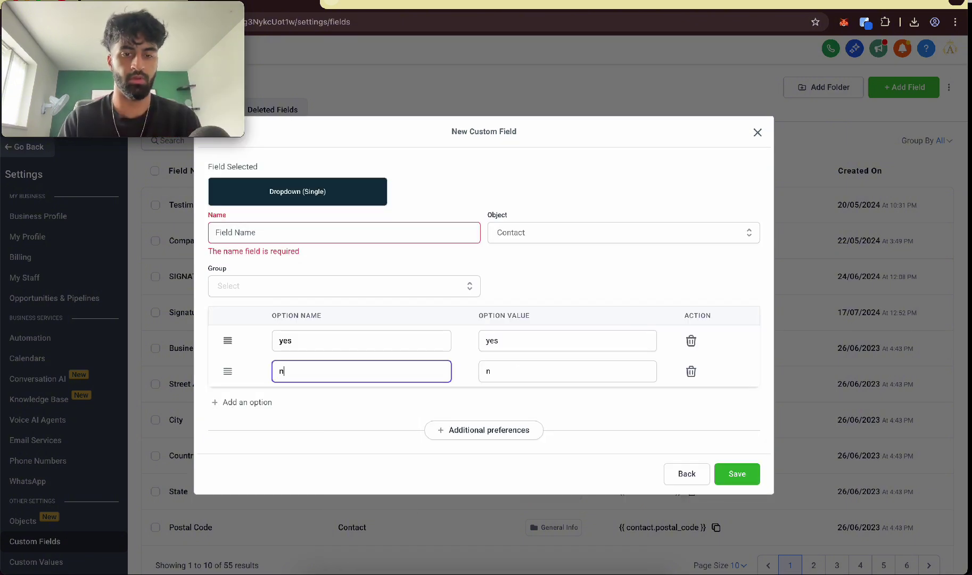
{"action": "type", "text": "o"}
{"action": "left_click", "coordinate": [261, 227]}
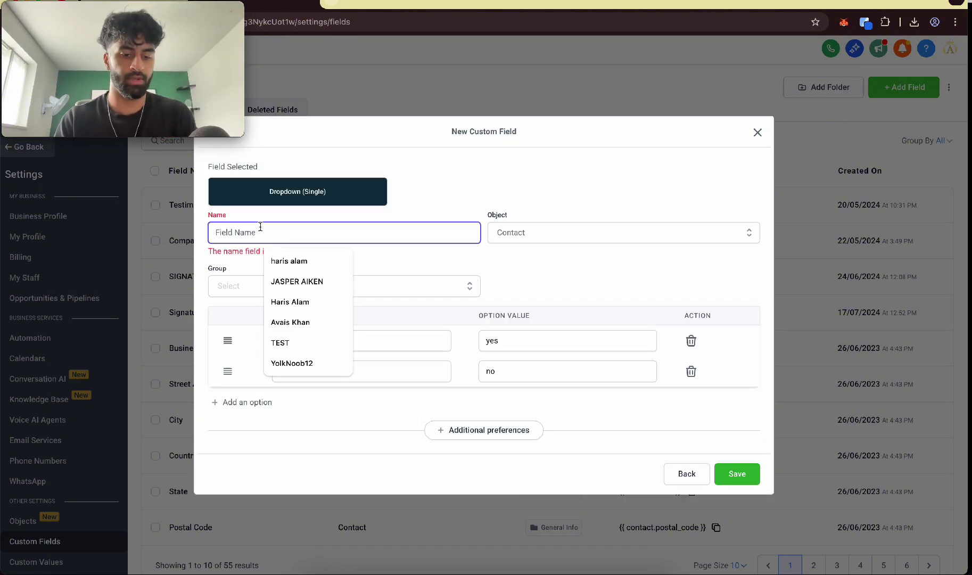
{"action": "type", "text": "Ar"}
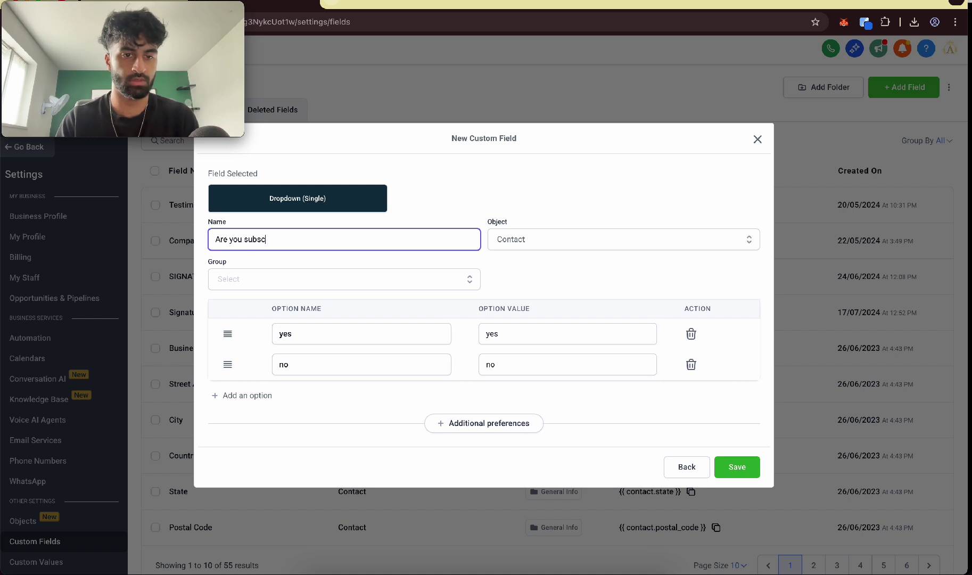
{"action": "type", "text": "e you"}
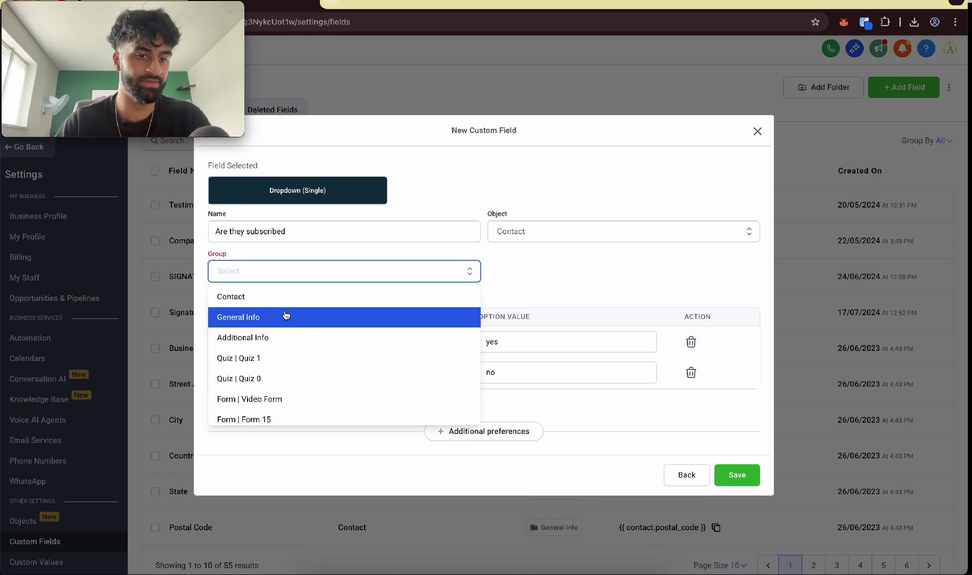
{"action": "left_click", "coordinate": [258, 337]}
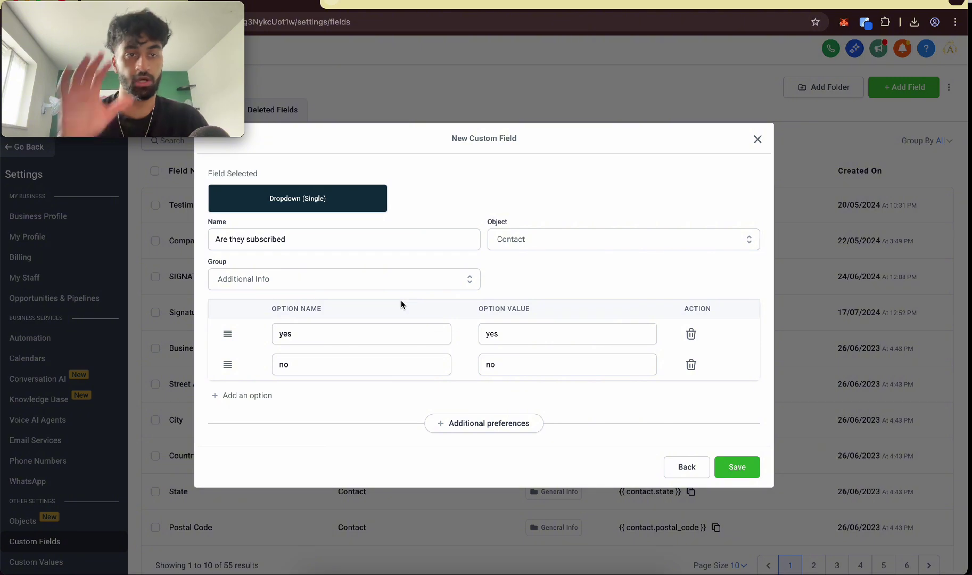
{"action": "left_click", "coordinate": [726, 466]}
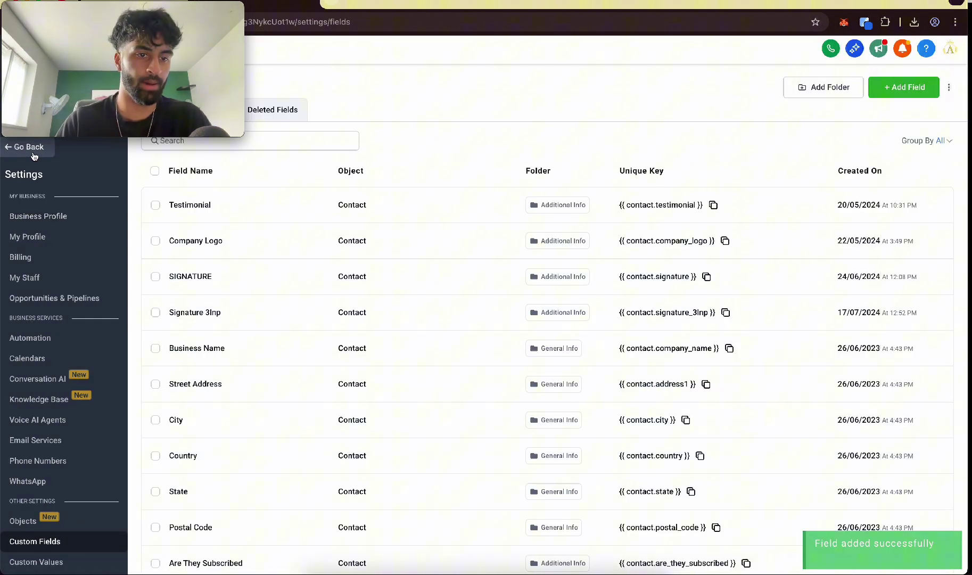
Step: Return to the contacts, open the second contact in the list, and expand its Additional Info fields
{"action": "left_click", "coordinate": [45, 148]}
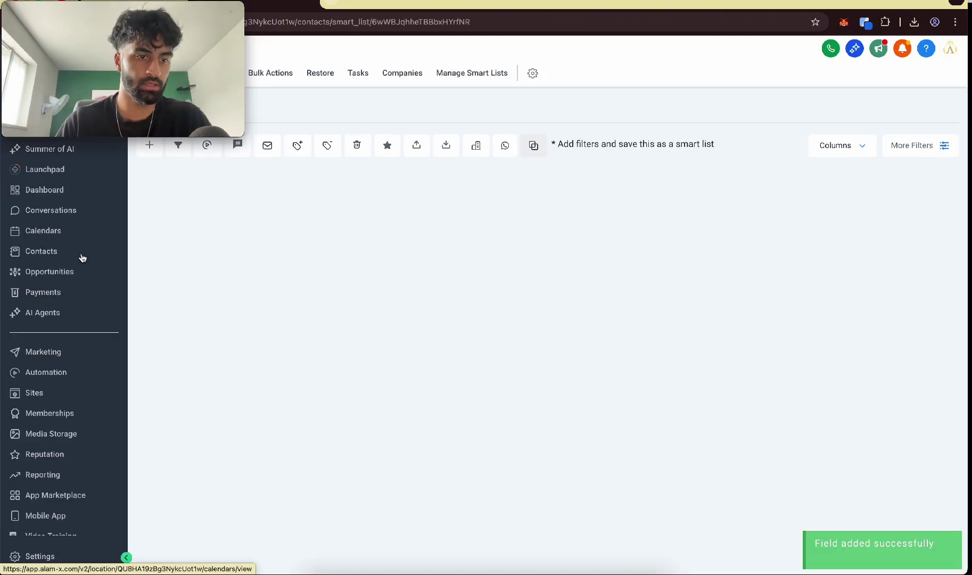
{"action": "left_click", "coordinate": [60, 251]}
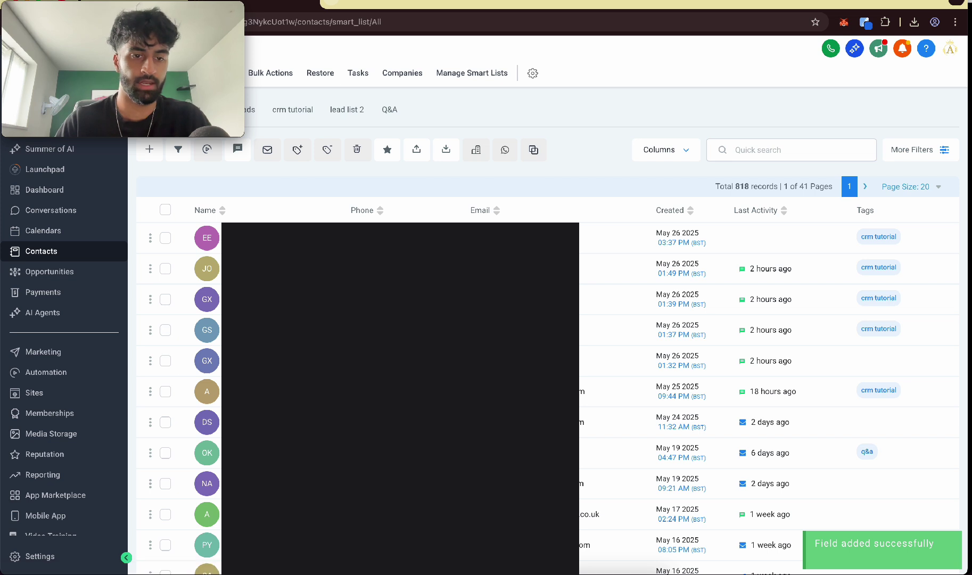
{"action": "left_click", "coordinate": [207, 268]}
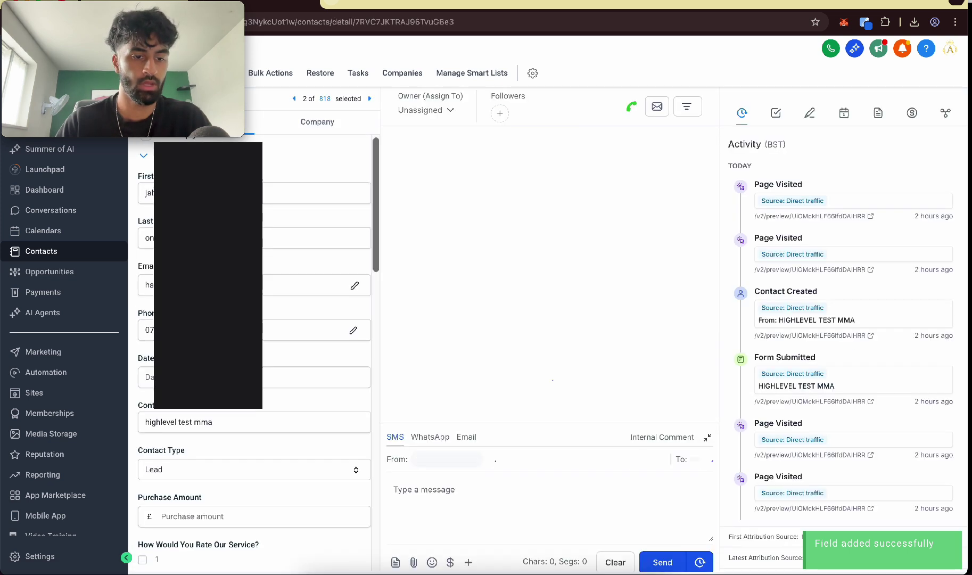
{"action": "scroll", "coordinate": [250, 351], "scroll_direction": "down", "scroll_amount": 15}
{"action": "scroll", "coordinate": [250, 351], "scroll_direction": "up", "scroll_amount": 10}
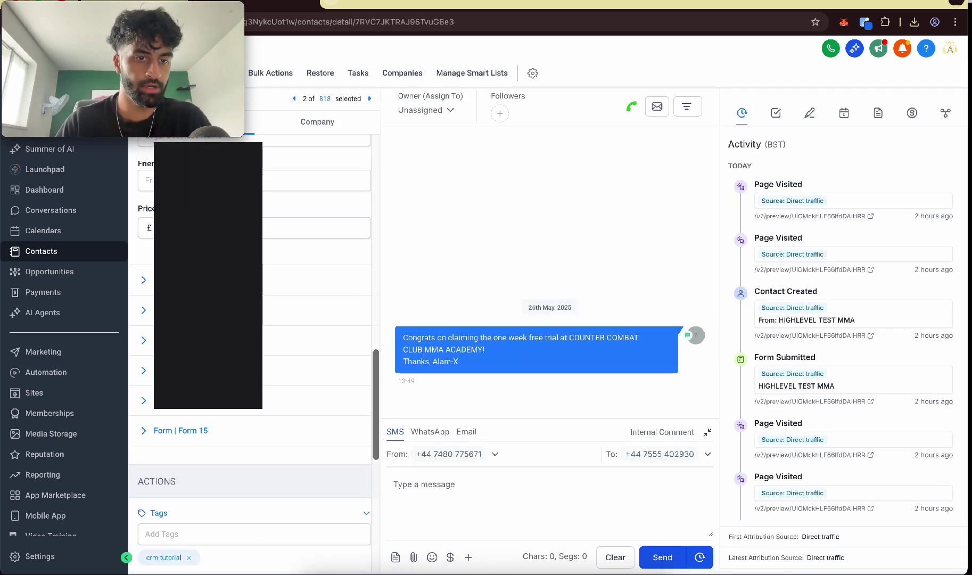
{"action": "scroll", "coordinate": [213, 319], "scroll_direction": "down", "scroll_amount": 5}
{"action": "left_click", "coordinate": [179, 226]}
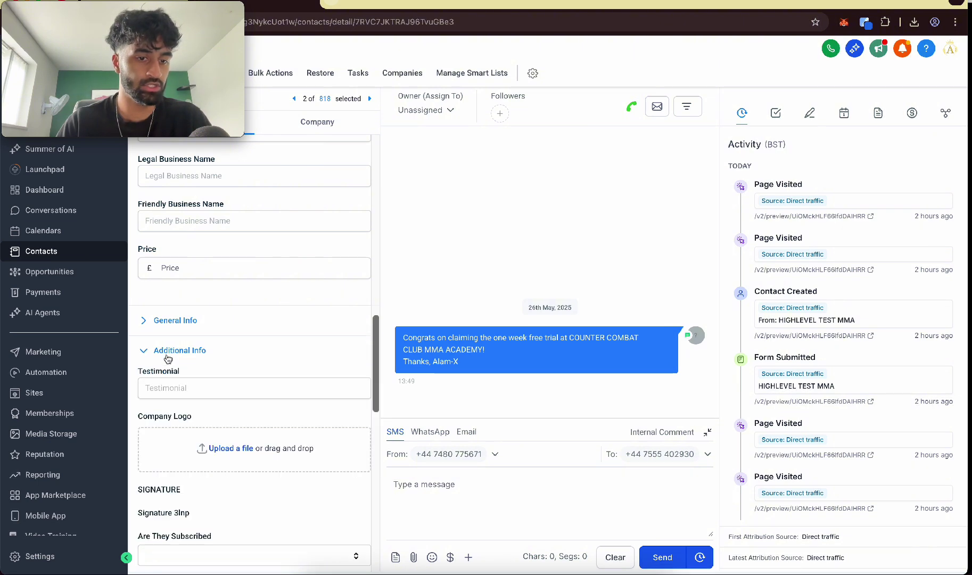
Step: Set the contact's "Are They Subscribed" field to yes and save the record
{"action": "scroll", "coordinate": [166, 357], "scroll_direction": "down", "scroll_amount": 1}
{"action": "scroll", "coordinate": [166, 358], "scroll_direction": "down", "scroll_amount": 1}
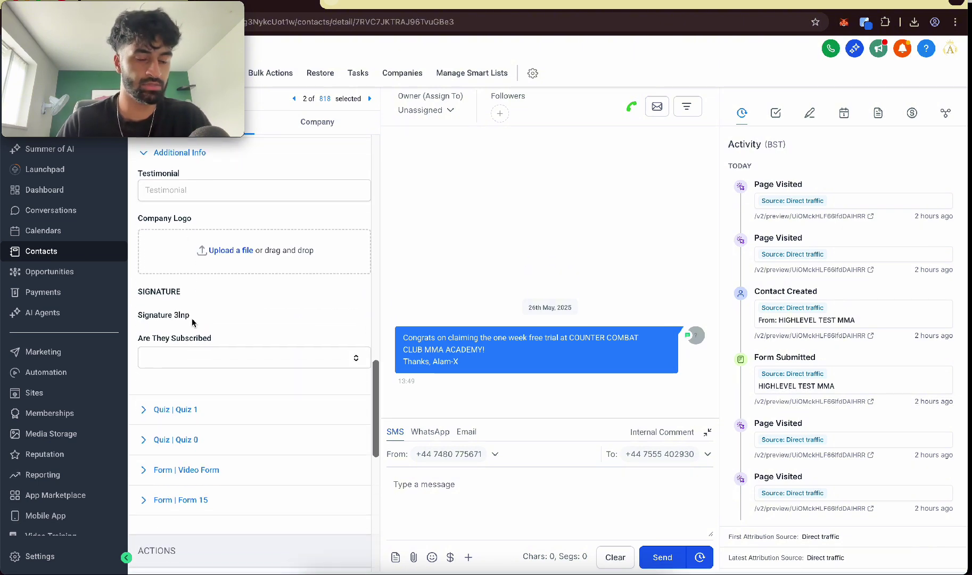
{"action": "left_click", "coordinate": [175, 352]}
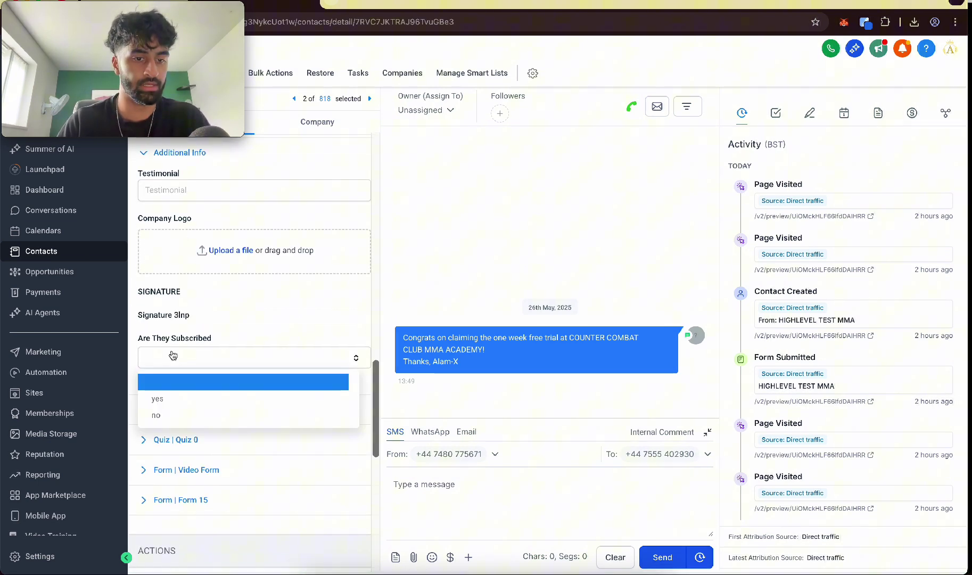
{"action": "left_click", "coordinate": [181, 396]}
{"action": "left_click", "coordinate": [353, 556]}
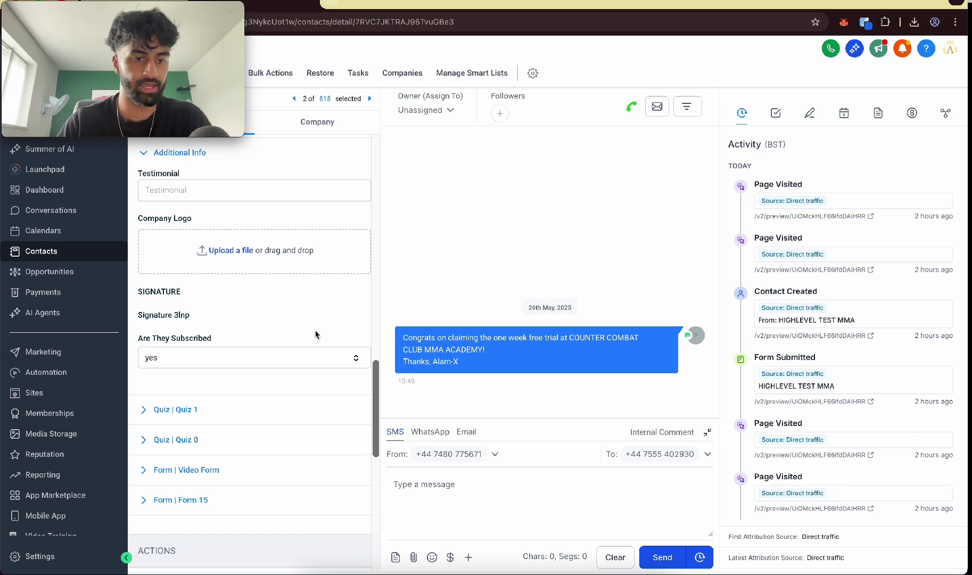
Step: Examine the contact's remaining field groups, including Quiz 1 and Quiz 0, and its tags, client portal and DND options
{"action": "scroll", "coordinate": [166, 209], "scroll_direction": "up", "scroll_amount": 2}
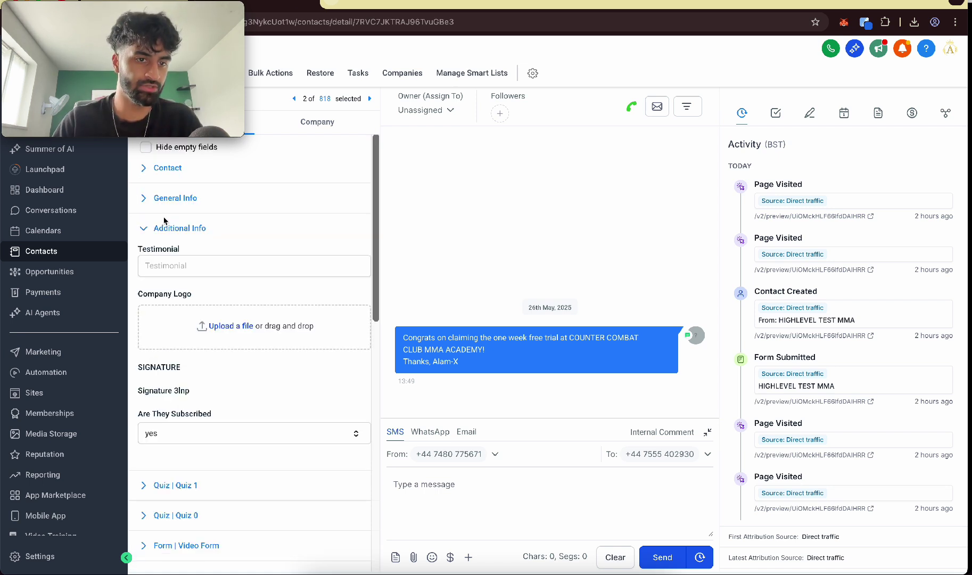
{"action": "left_click", "coordinate": [154, 229]}
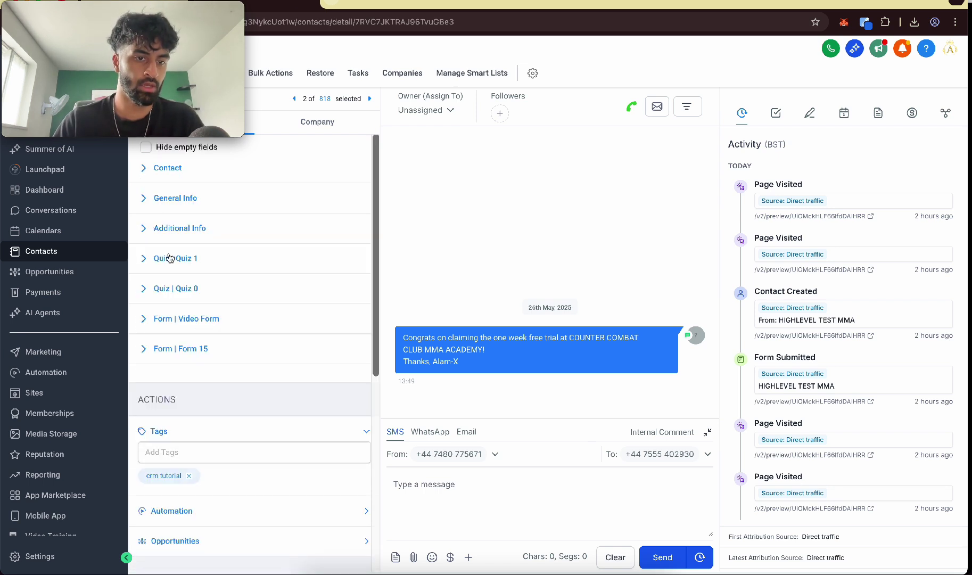
{"action": "left_click", "coordinate": [170, 258]}
{"action": "left_click", "coordinate": [170, 258]}
{"action": "left_click", "coordinate": [169, 288]}
{"action": "left_click", "coordinate": [169, 288]}
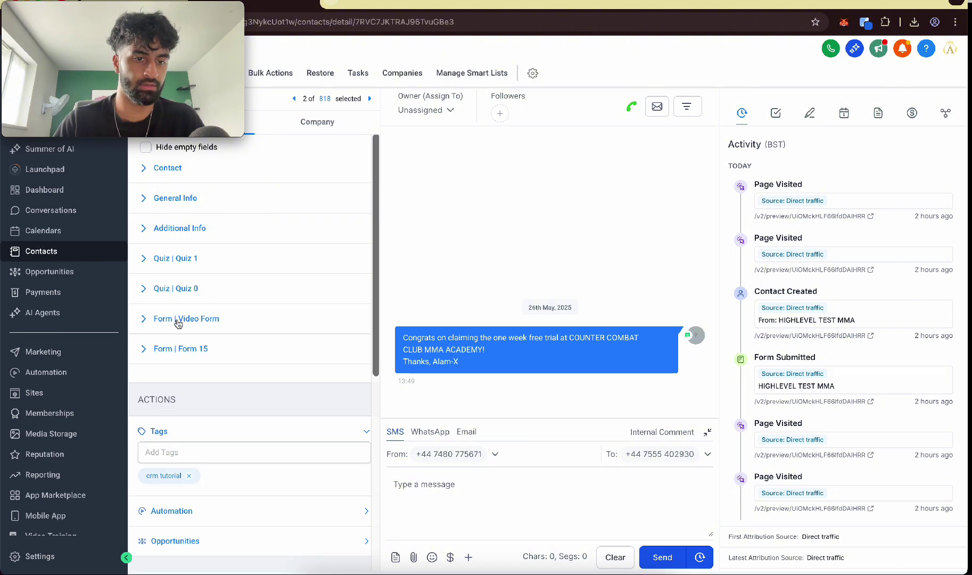
{"action": "scroll", "coordinate": [260, 397], "scroll_direction": "down", "scroll_amount": 8}
{"action": "scroll", "coordinate": [315, 392], "scroll_direction": "up", "scroll_amount": 3}
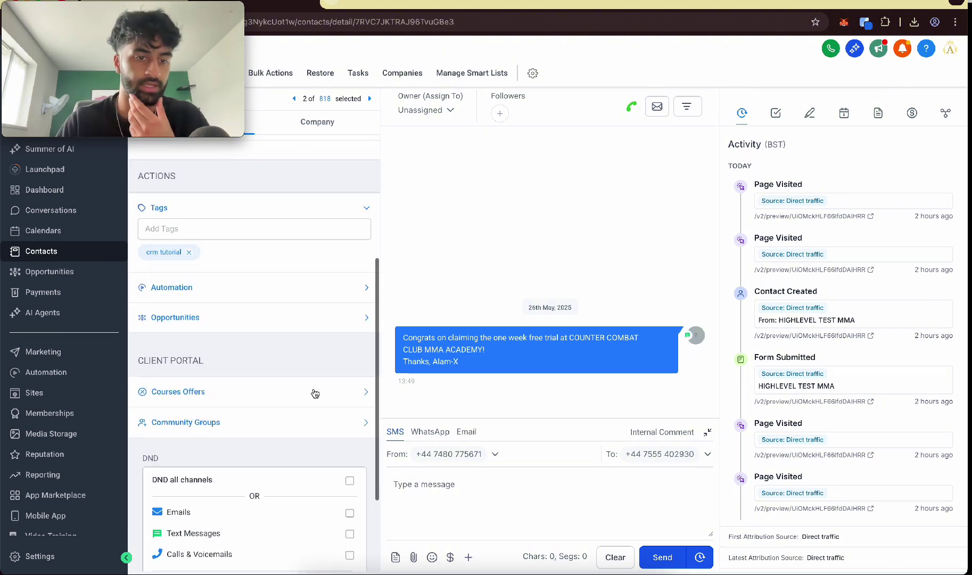
{"action": "scroll", "coordinate": [298, 340], "scroll_direction": "down", "scroll_amount": 1}
{"action": "scroll", "coordinate": [280, 284], "scroll_direction": "up", "scroll_amount": 1}
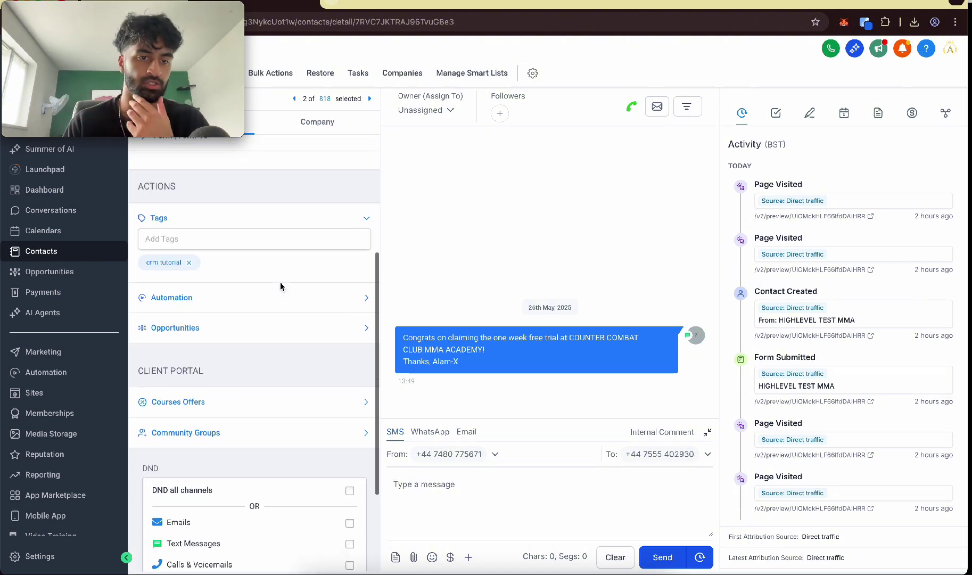
{"action": "scroll", "coordinate": [266, 282], "scroll_direction": "up", "scroll_amount": 1}
{"action": "scroll", "coordinate": [219, 315], "scroll_direction": "down", "scroll_amount": 1}
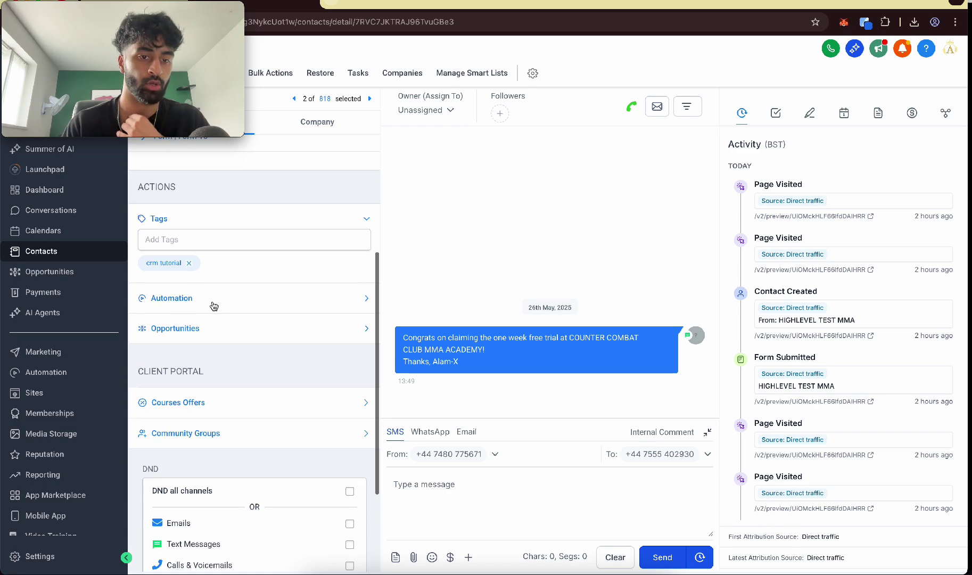
Step: Expand the contact's Automation section, view the workflow choices for adding an automation without adding one, and check the past MMA FORM AUTOMATION workflow
{"action": "left_click", "coordinate": [207, 301]}
{"action": "left_click", "coordinate": [156, 336]}
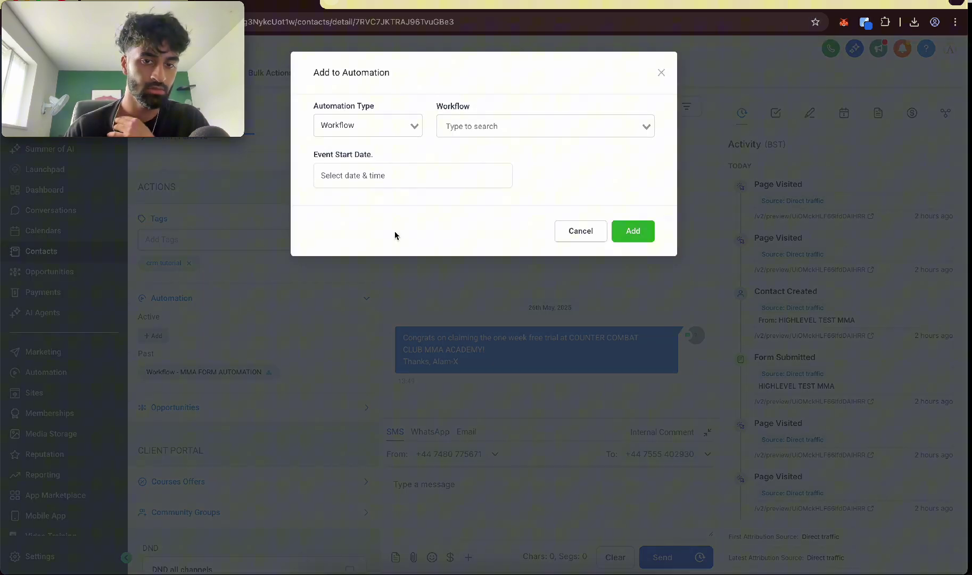
{"action": "left_click", "coordinate": [486, 122]}
{"action": "left_click", "coordinate": [428, 219]}
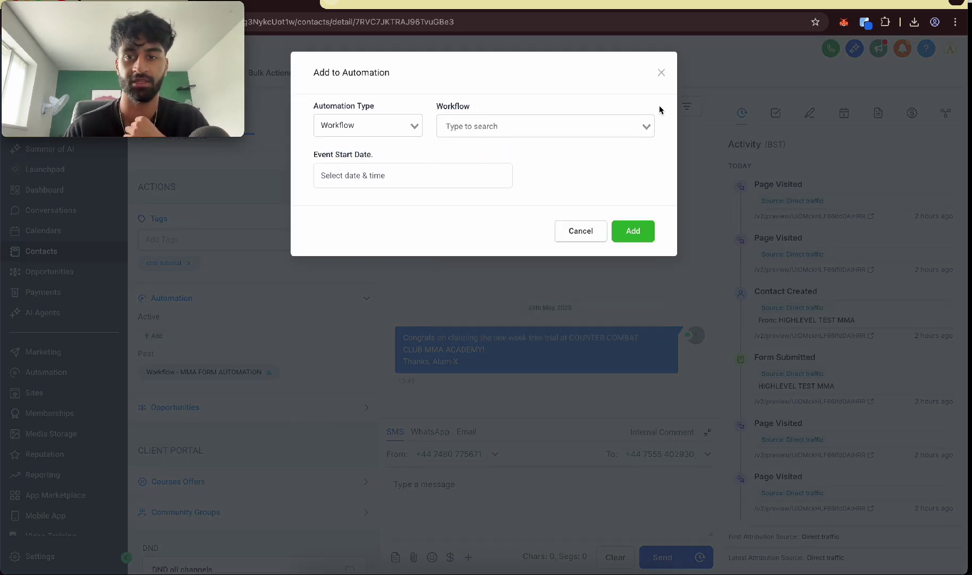
{"action": "left_click", "coordinate": [661, 72]}
{"action": "scroll", "coordinate": [229, 319], "scroll_direction": "down", "scroll_amount": 2}
{"action": "left_click", "coordinate": [228, 371]}
Step: Expand the contact's Courses Offers in the client portal section, view the available offers, and collapse it again
{"action": "scroll", "coordinate": [223, 329], "scroll_direction": "down", "scroll_amount": 2}
{"action": "left_click", "coordinate": [211, 260]}
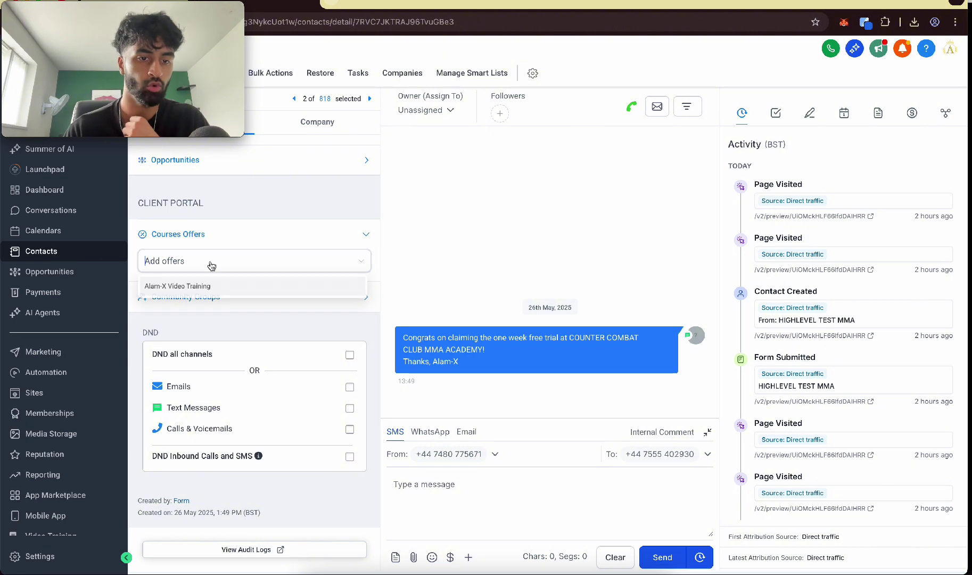
{"action": "left_click", "coordinate": [264, 232]}
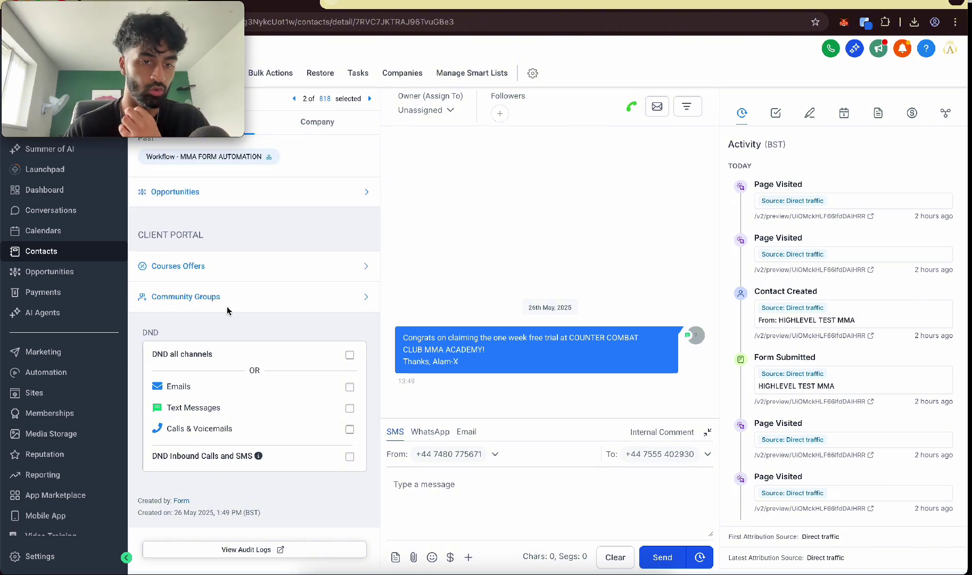
Step: View the available community groups for the contact without adding one, and toggle DND for all channels
{"action": "left_click", "coordinate": [229, 296]}
{"action": "left_click", "coordinate": [224, 298]}
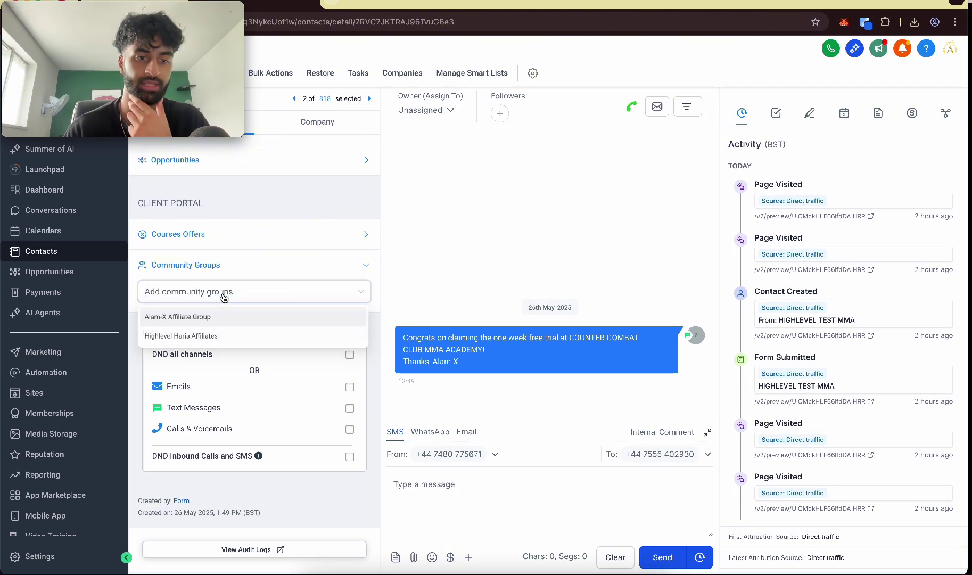
{"action": "left_click", "coordinate": [271, 260]}
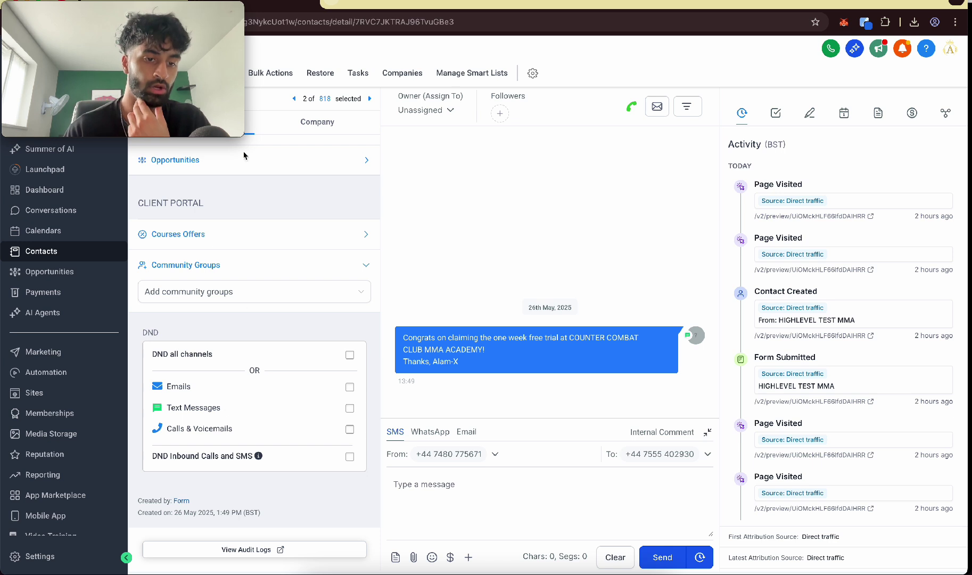
{"action": "left_click", "coordinate": [349, 355]}
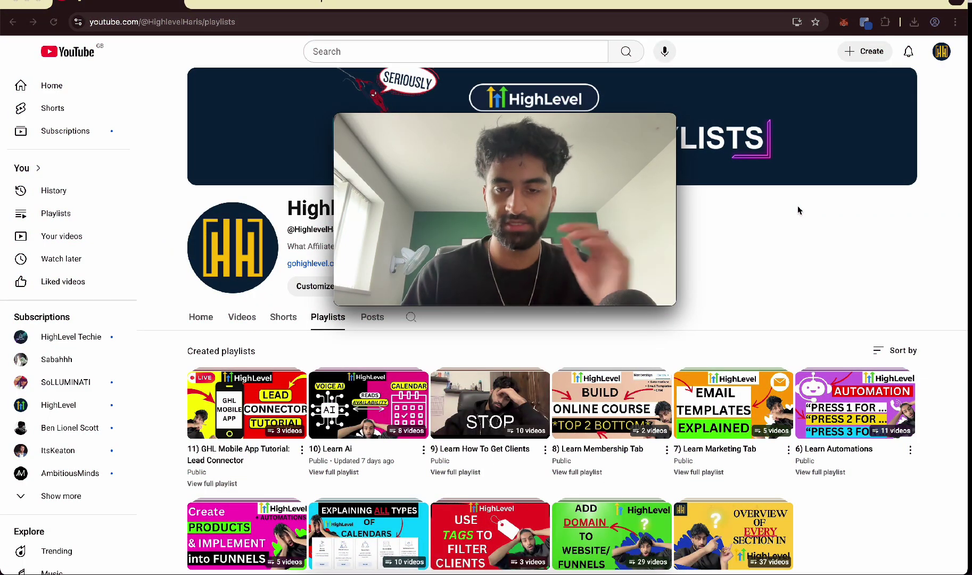
Step: Look through the created playlists on the YouTube channel's playlists page
{"action": "scroll", "coordinate": [813, 218], "scroll_direction": "down", "scroll_amount": 2}
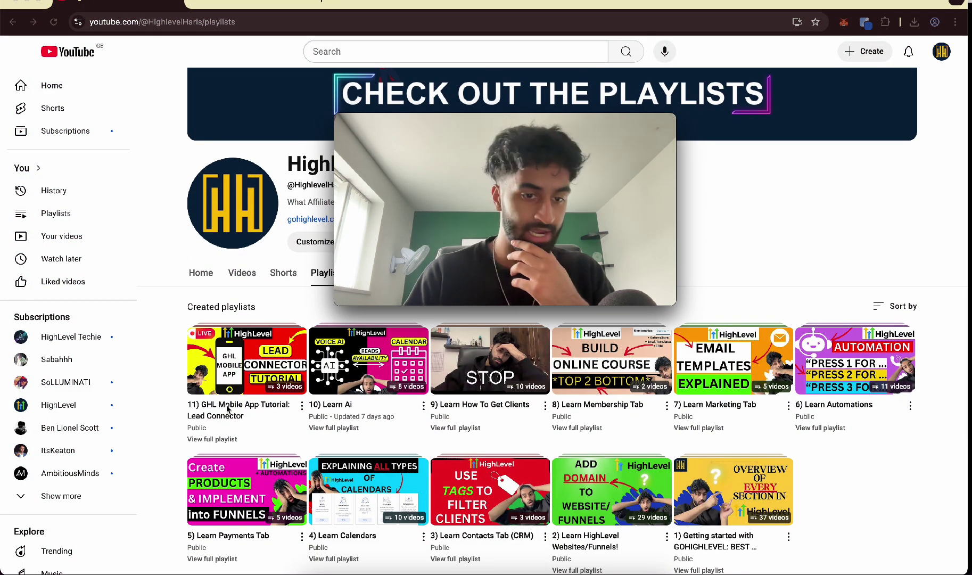